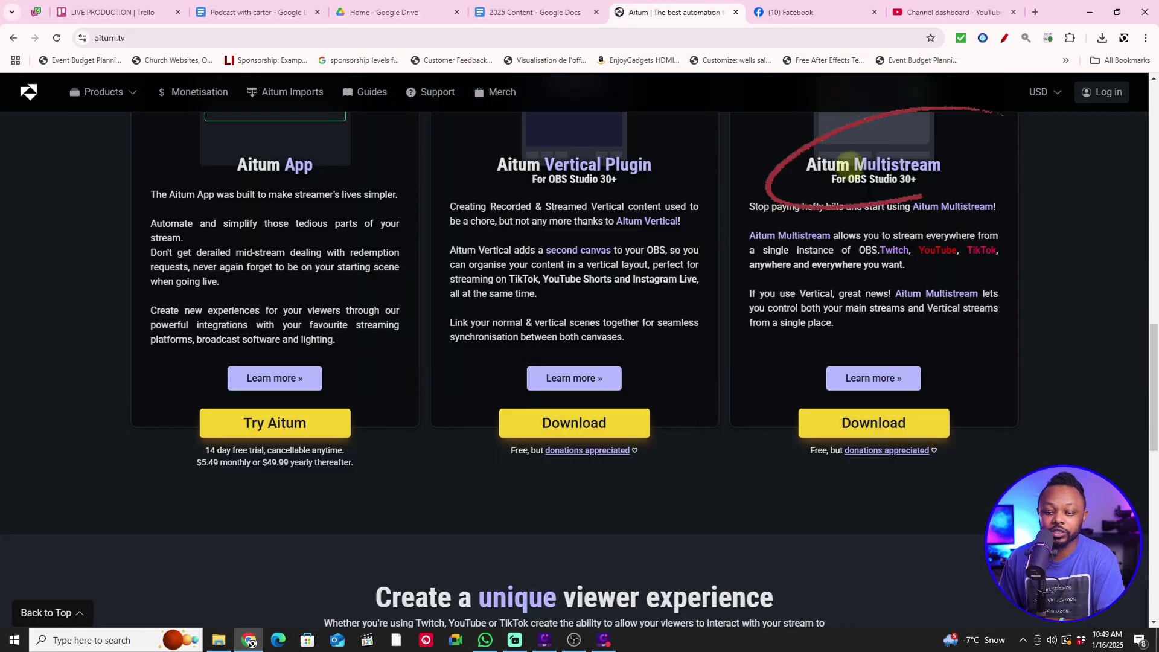
- Scroll the aitum.tv page to locate the Aitum Multistream download card
scroll(677, 432, "up", 7)
scroll(199, 205, "down", 2)
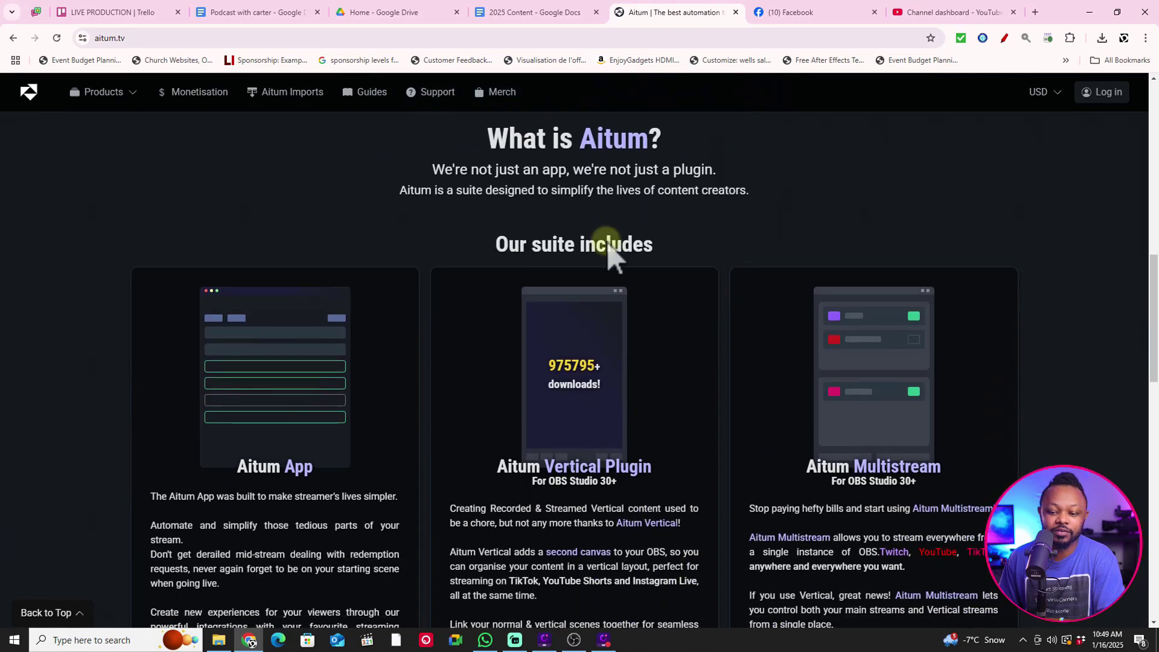
scroll(766, 296, "down", 8)
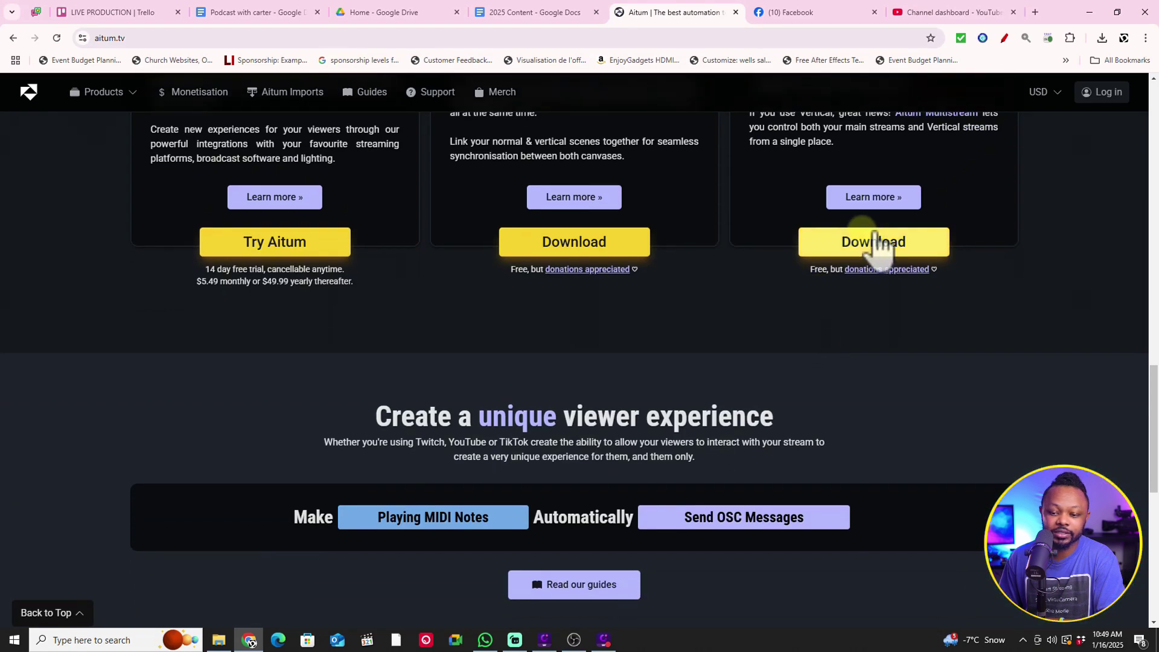
scroll(766, 282, "up", 3)
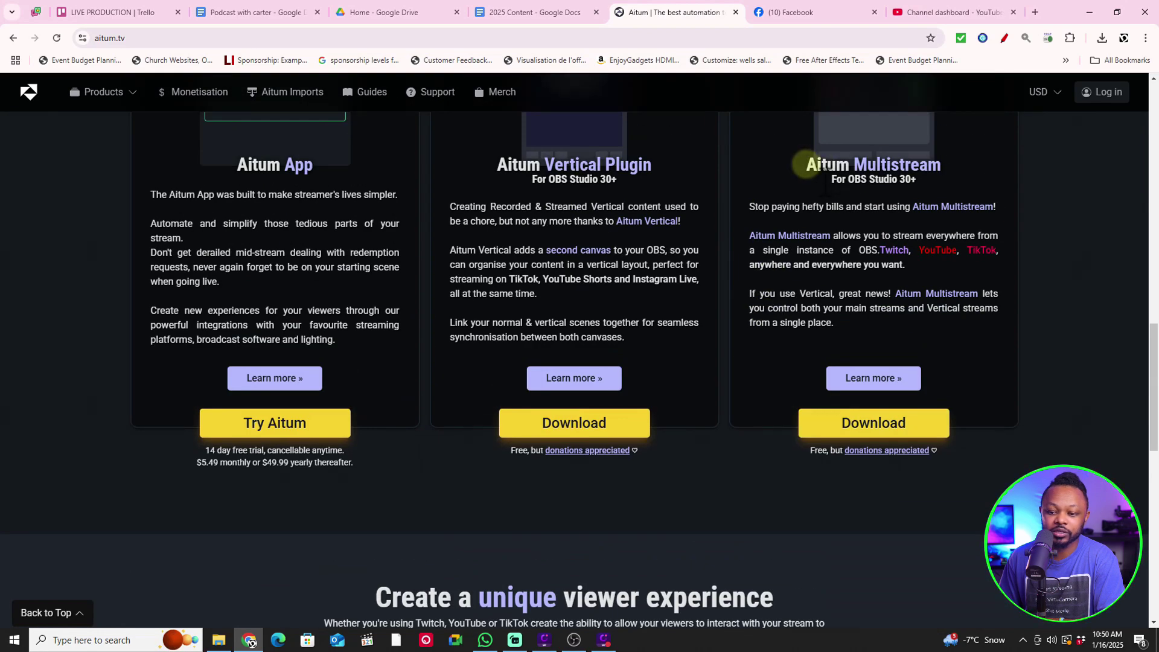
scroll(833, 393, "down", 1)
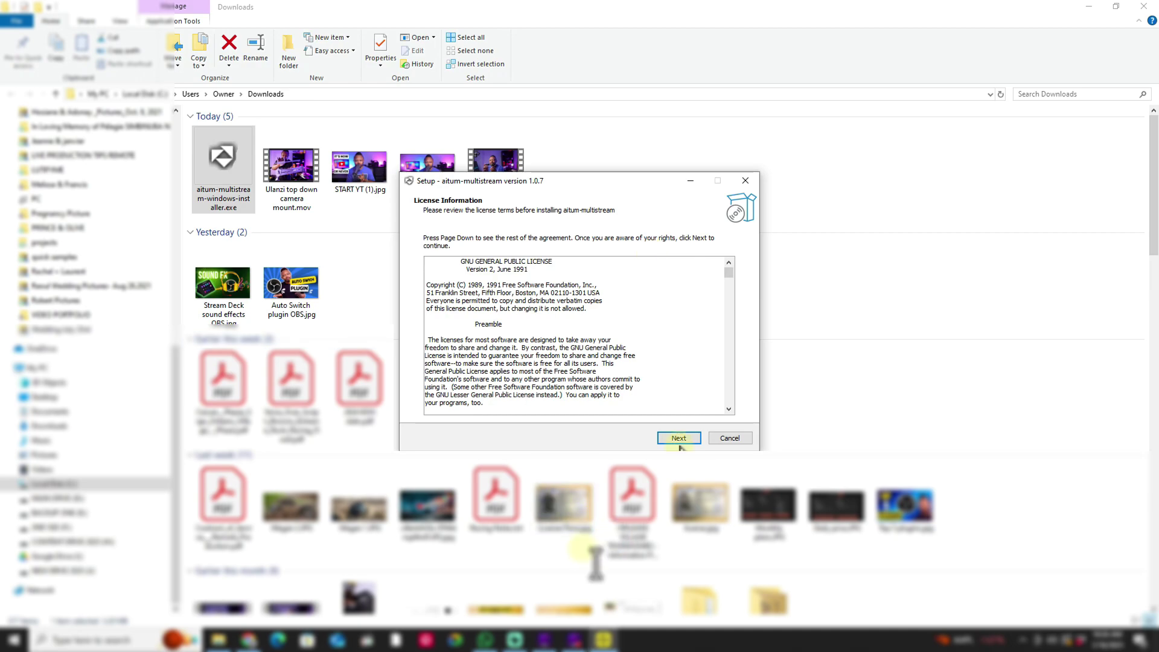
- Accept the licence, install Aitum Multistream 1.0.7, and open OBS's Docks menu
left_click(679, 443)
left_click(681, 440)
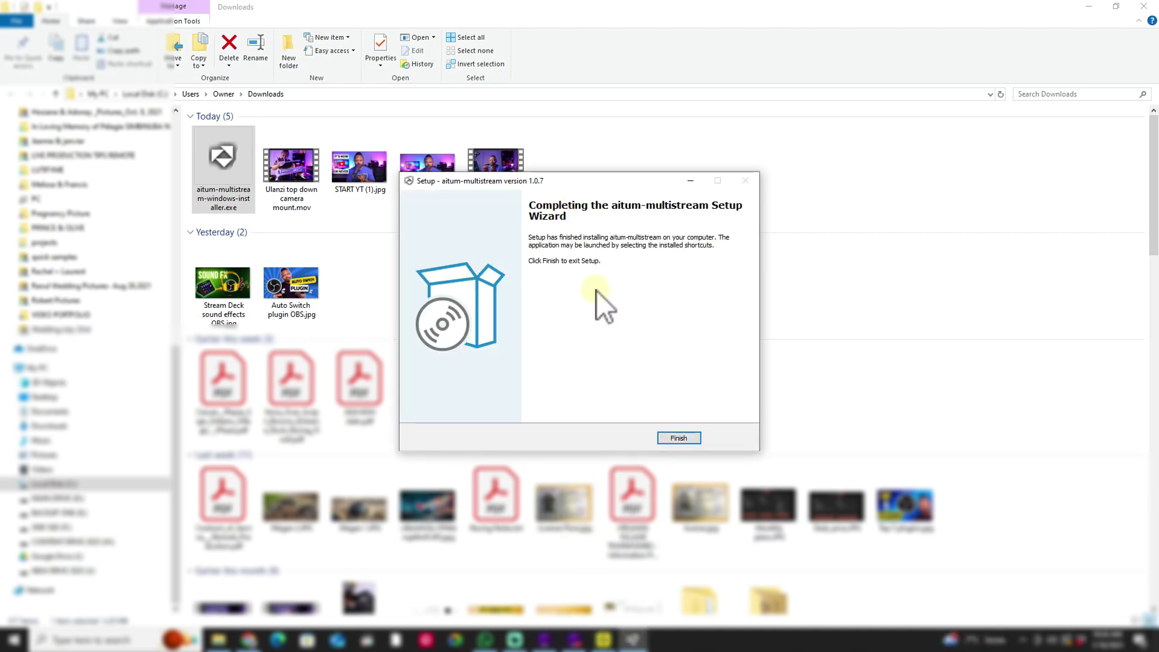
left_click(677, 438)
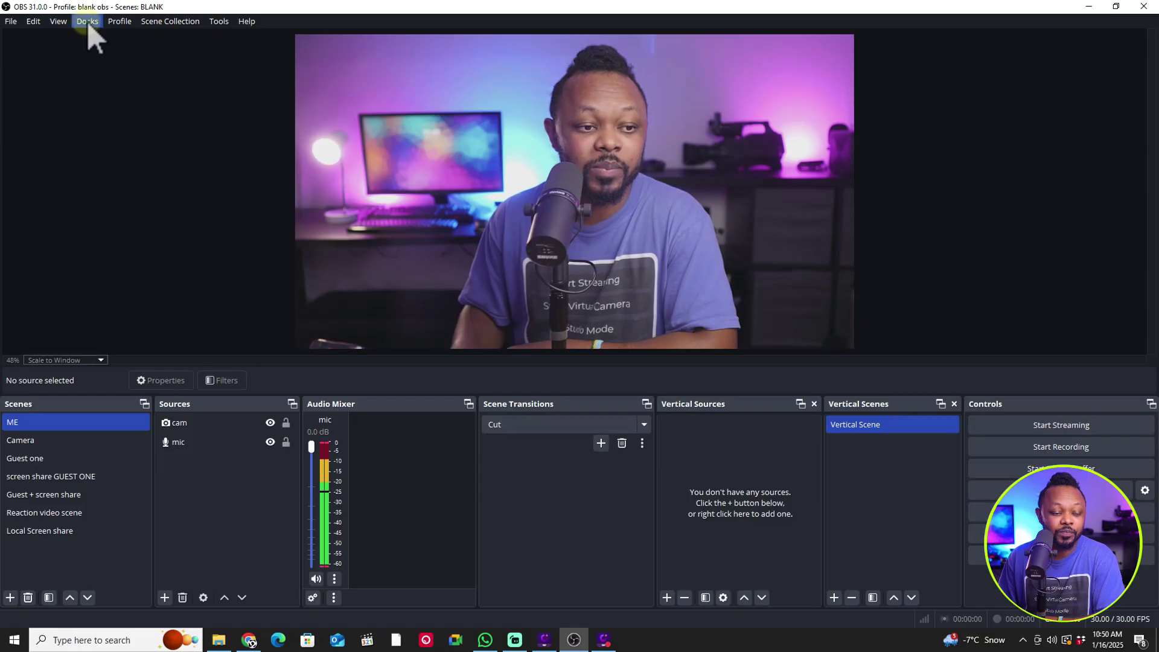
left_click(87, 20)
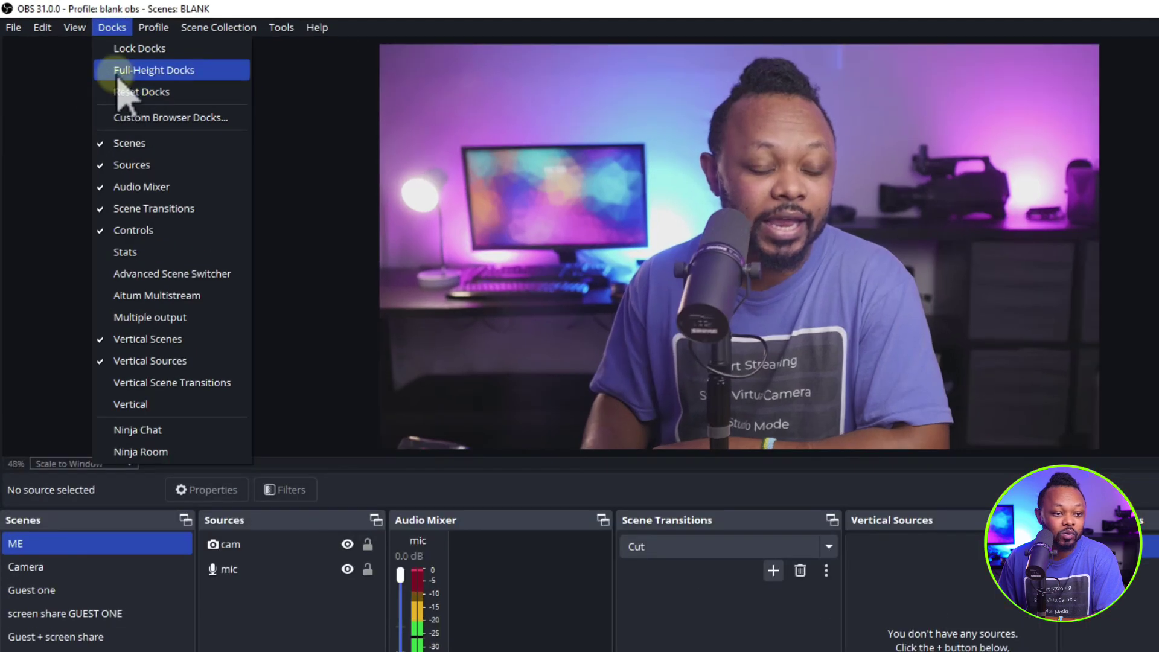
- Show the Aitum Multistream dock, listing Facebook and YouTube outputs for both canvases
left_click(117, 295)
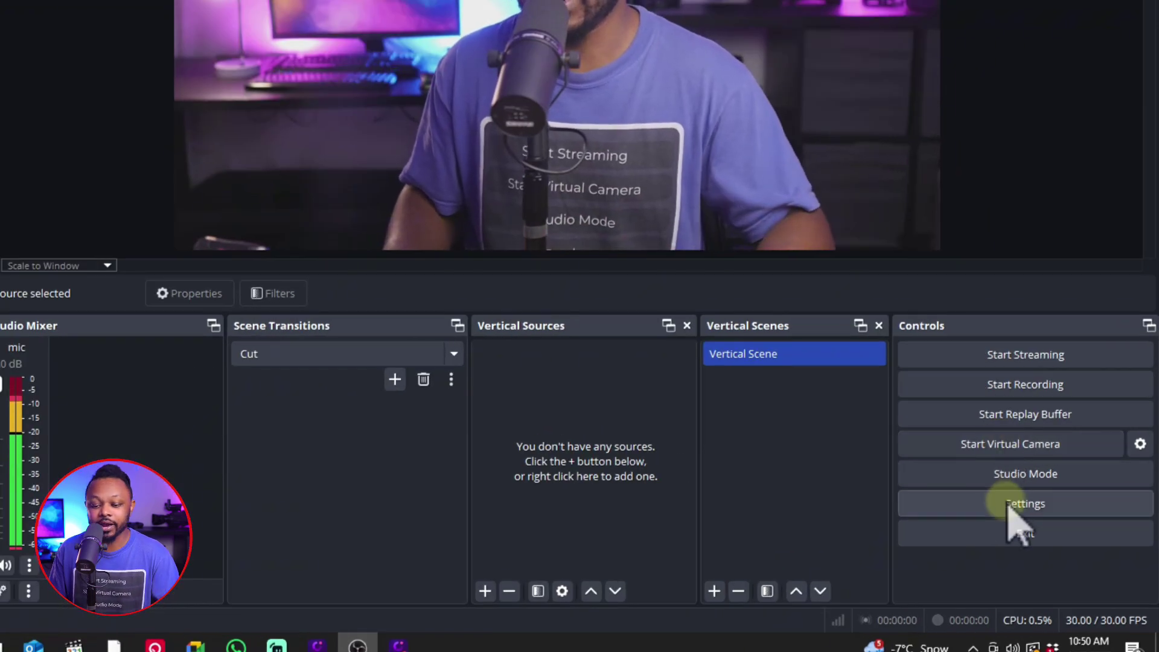
- Set the OBS stream service to YouTube - RTMPS, then return to Chrome
left_click(1008, 505)
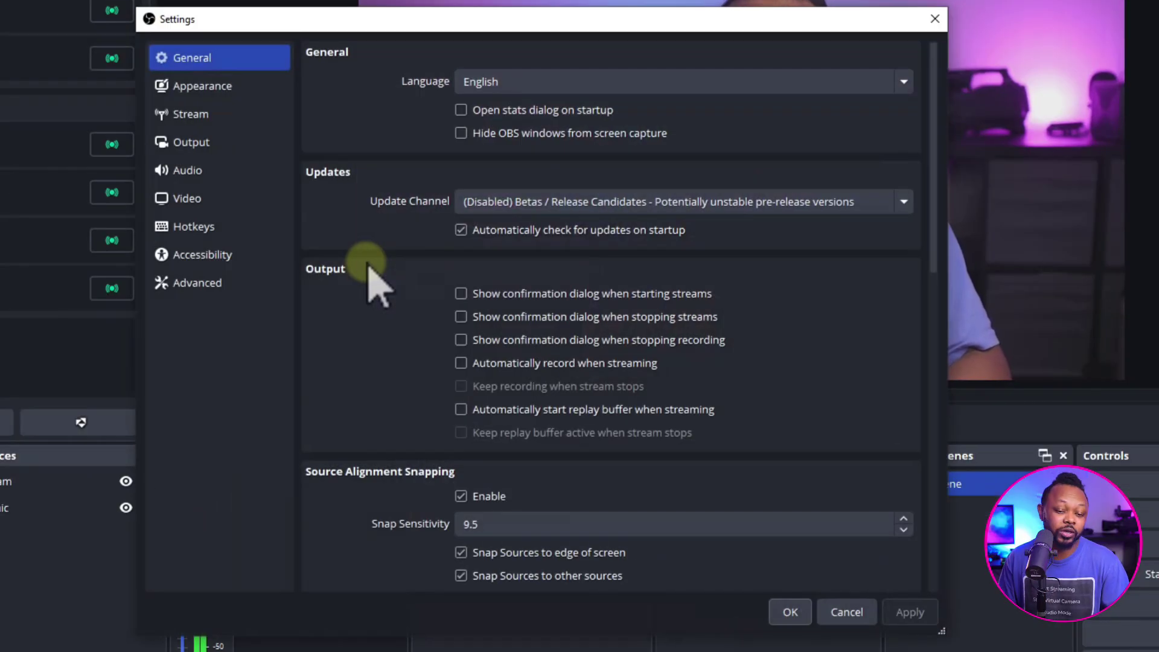
left_click(224, 120)
left_click(543, 55)
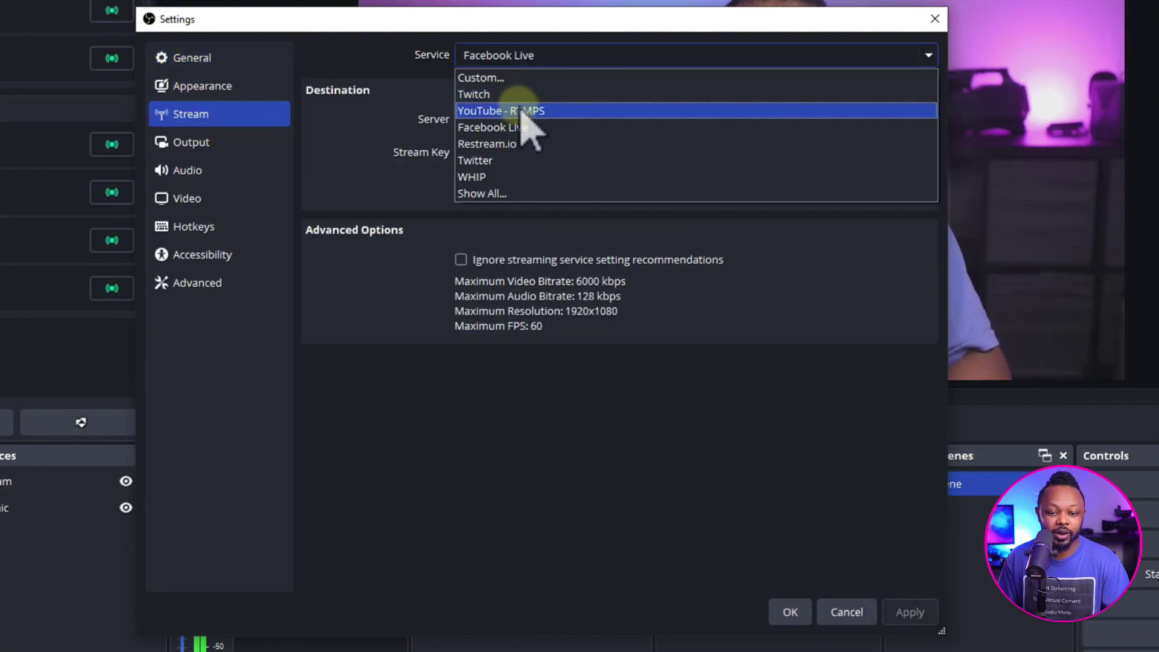
left_click(539, 110)
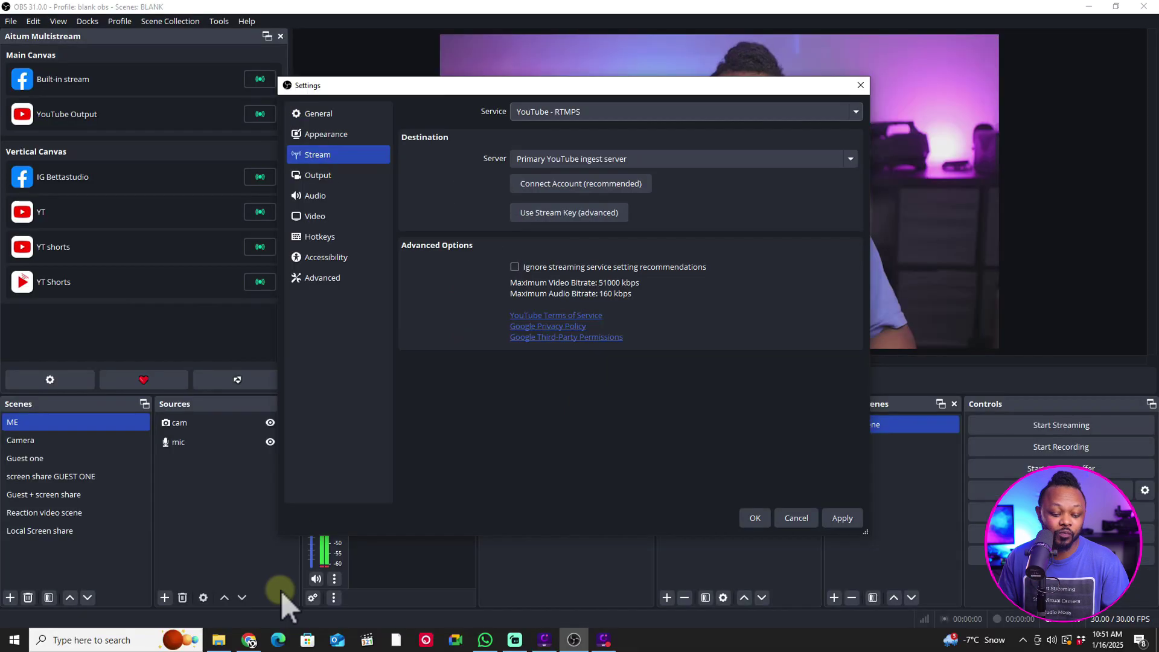
left_click(249, 640)
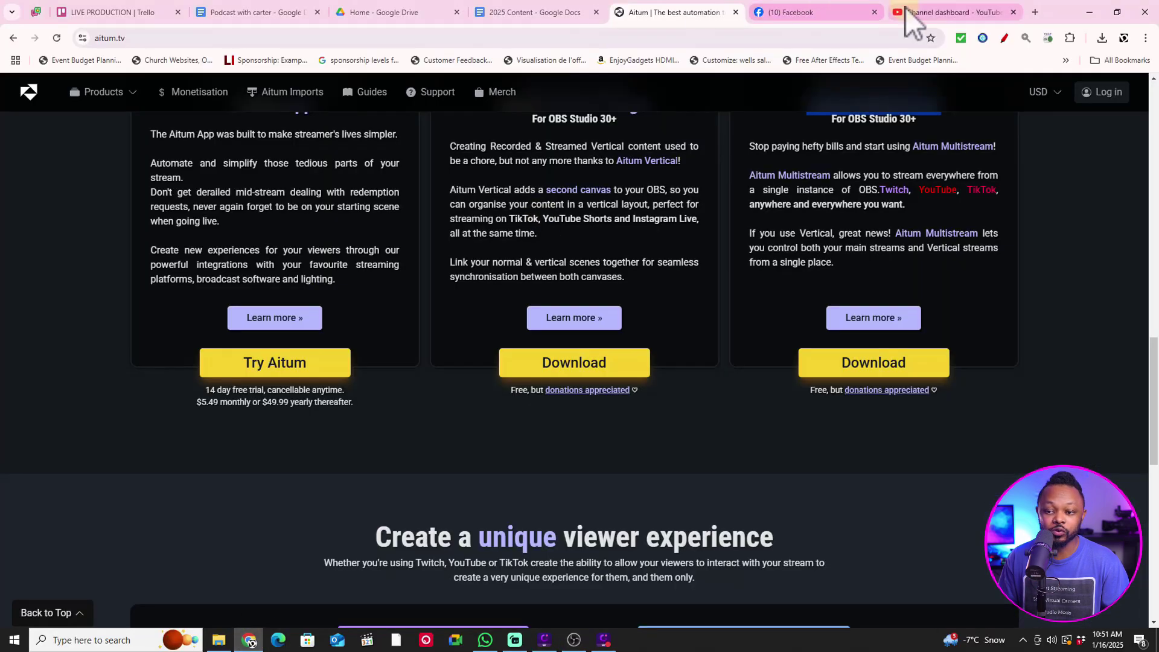
- Start a new YouTube Studio live stream using the streaming software option
left_click(929, 18)
left_click(1084, 91)
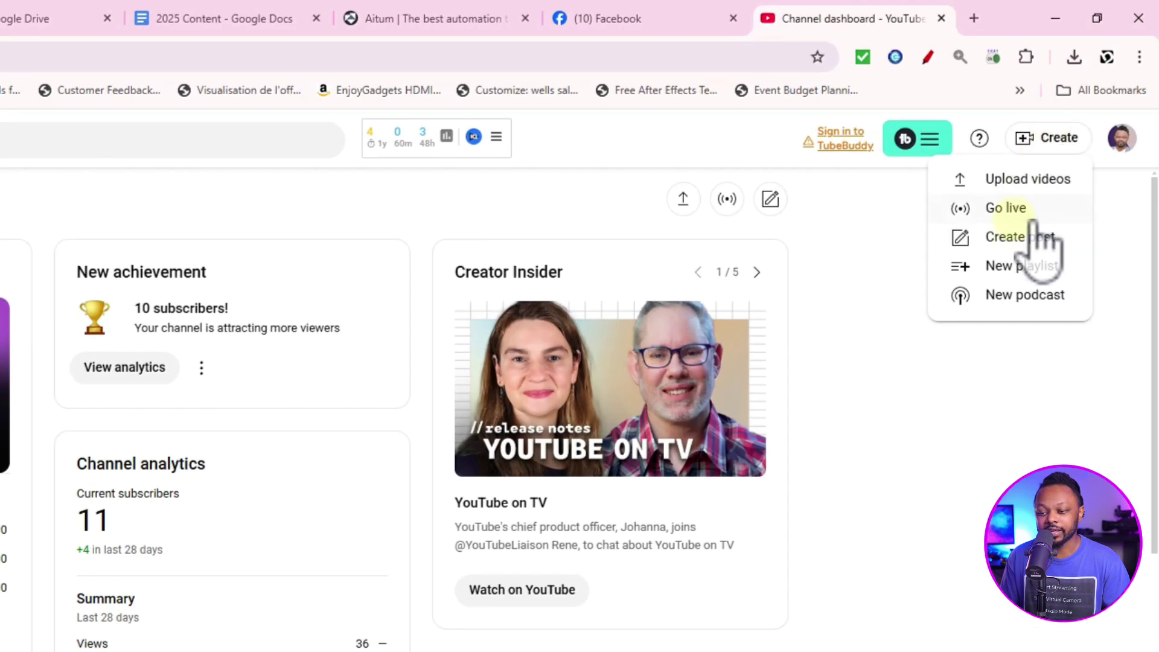
left_click(1014, 208)
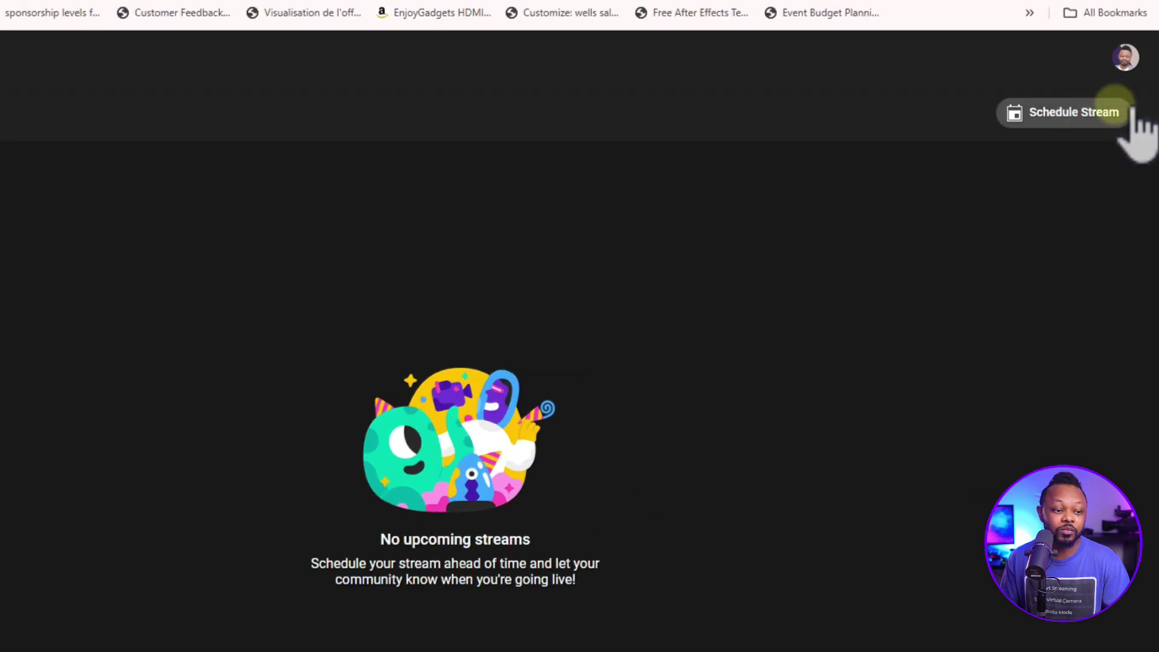
left_click(101, 126)
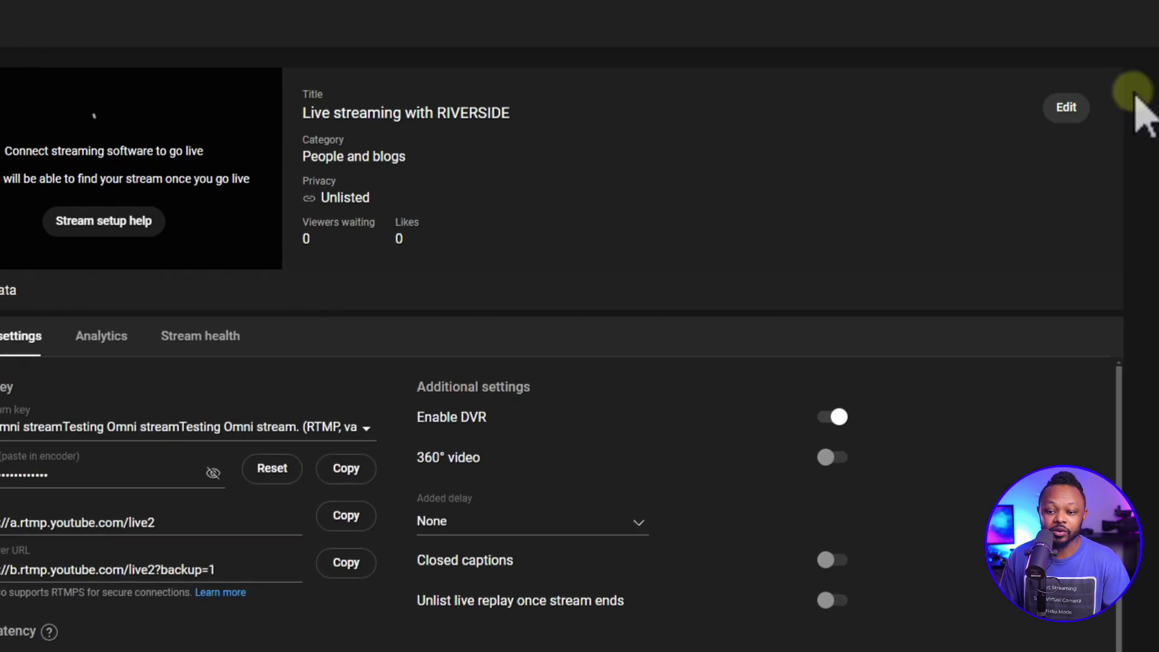
- Review the 'Live streaming with RIVERSIDE' details without changes, then copy its stream key
left_click(1066, 109)
left_click(1066, 108)
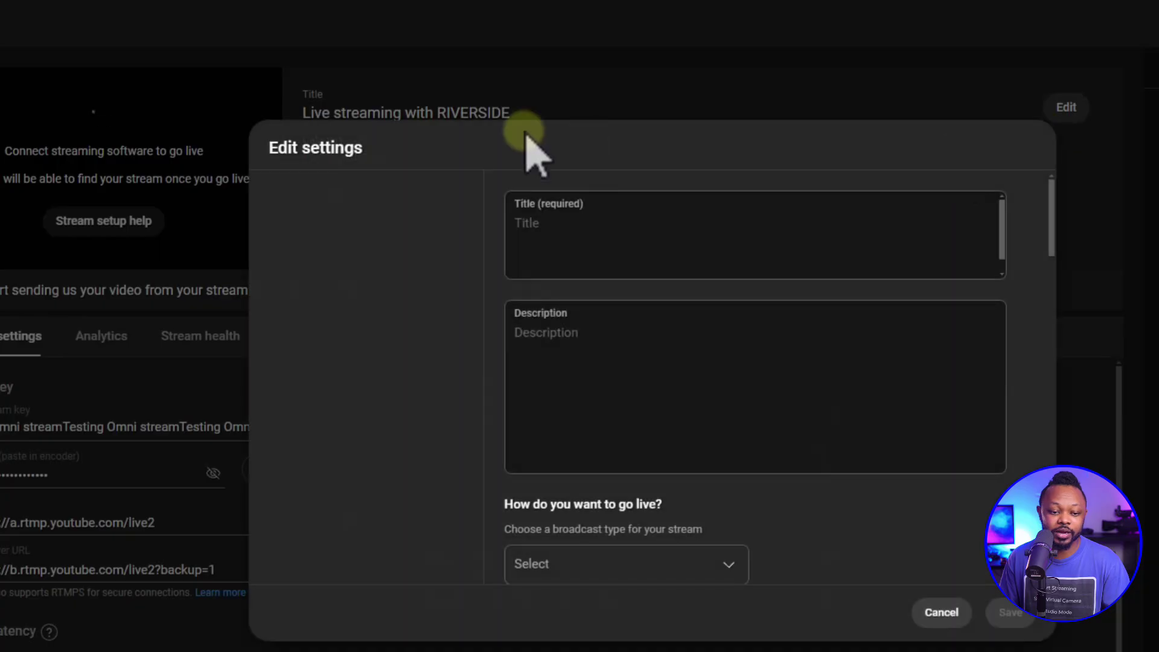
left_click(602, 212)
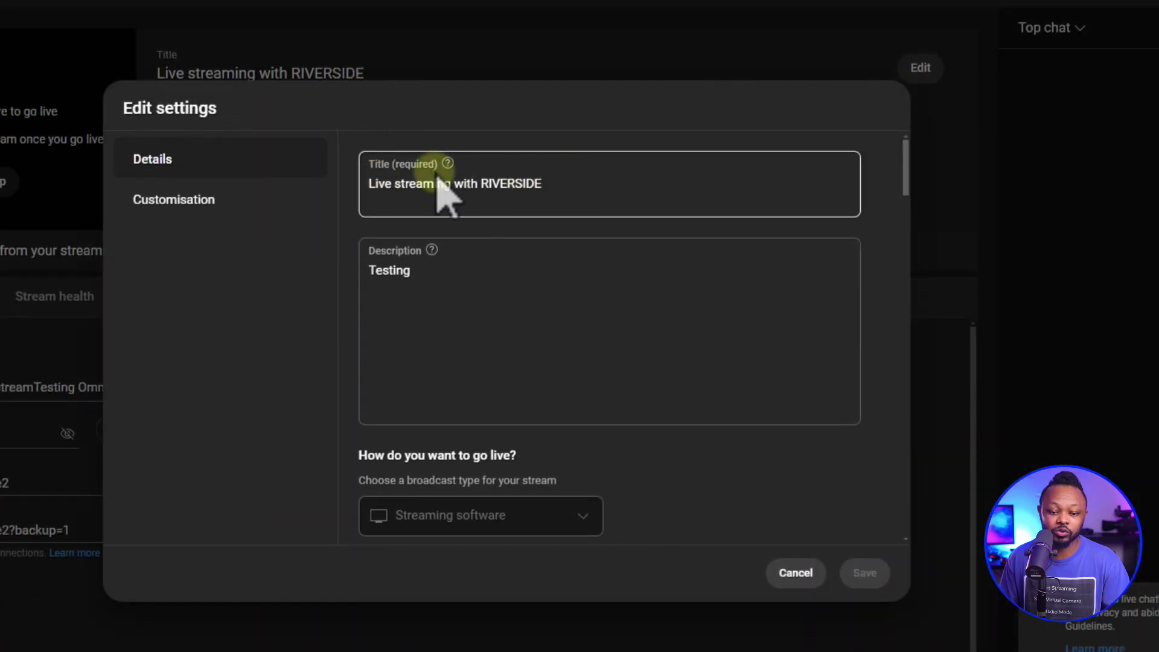
left_click(818, 572)
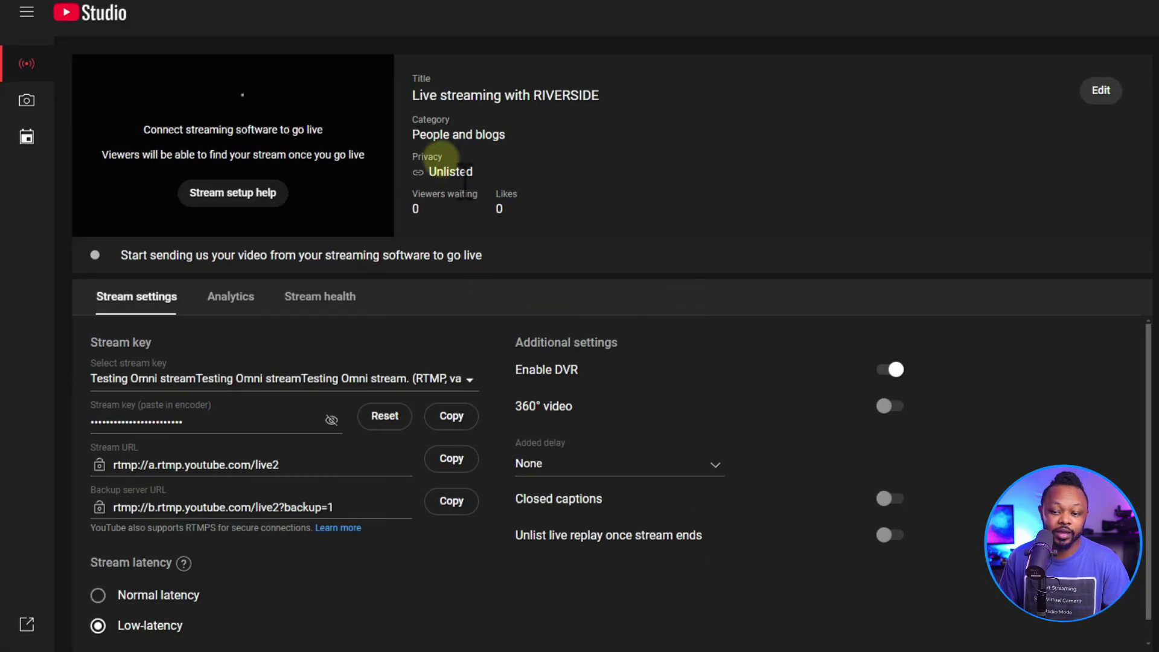
left_click(1101, 91)
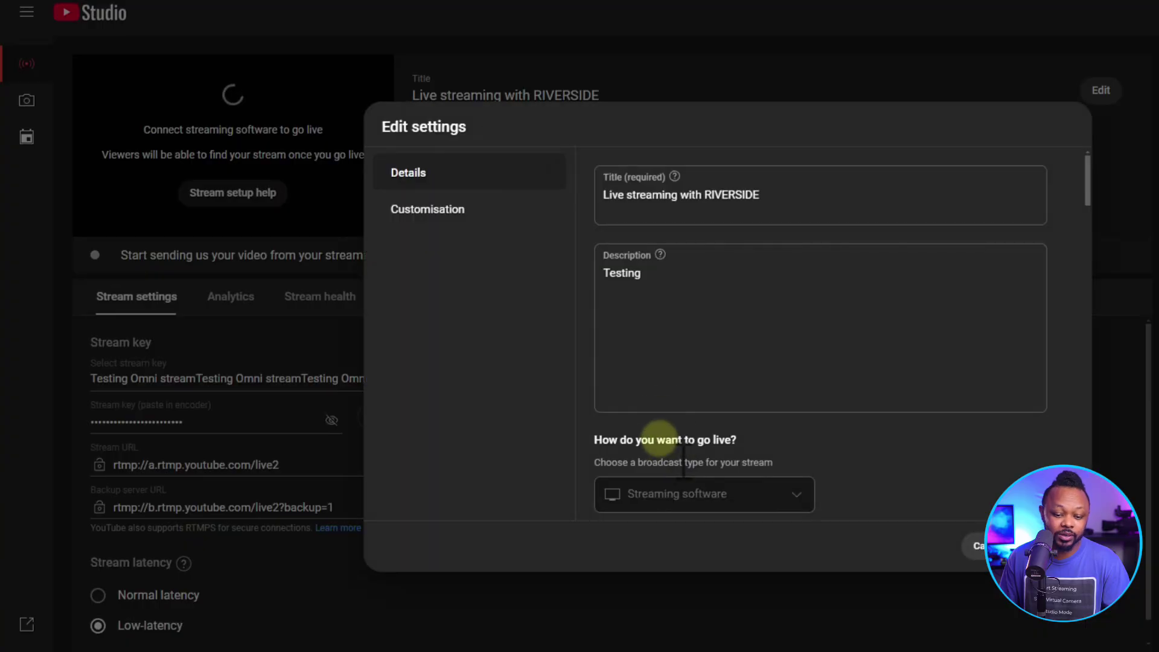
scroll(836, 371, "down", 5)
scroll(712, 370, "down", 6)
scroll(673, 358, "up", 4)
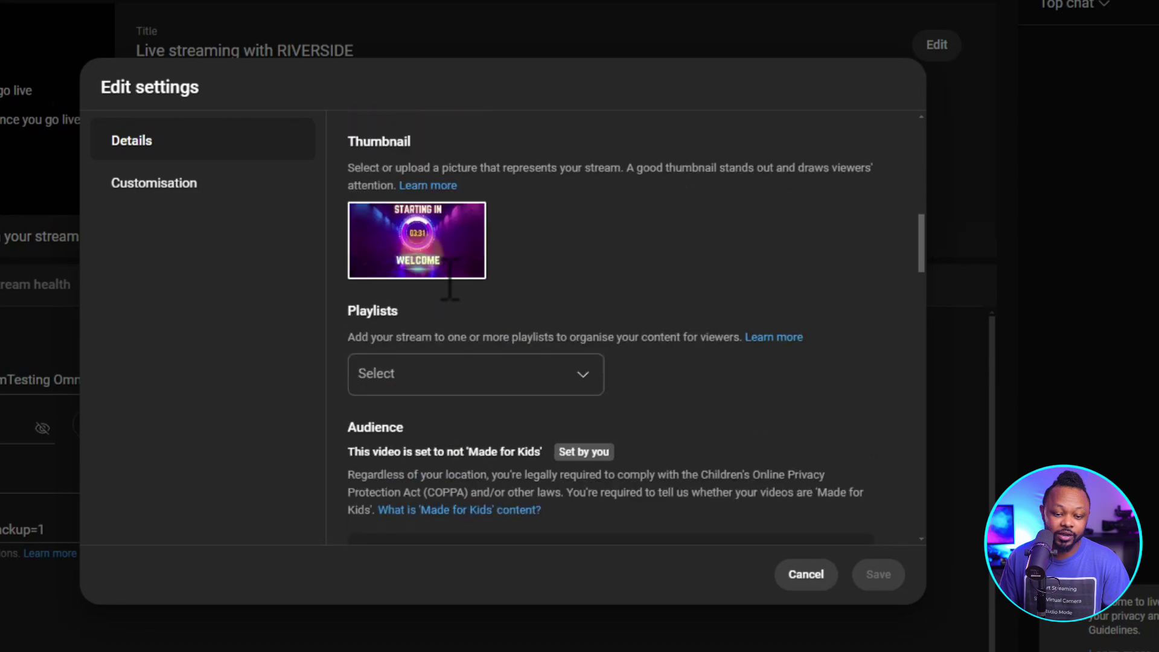
scroll(458, 362, "down", 15)
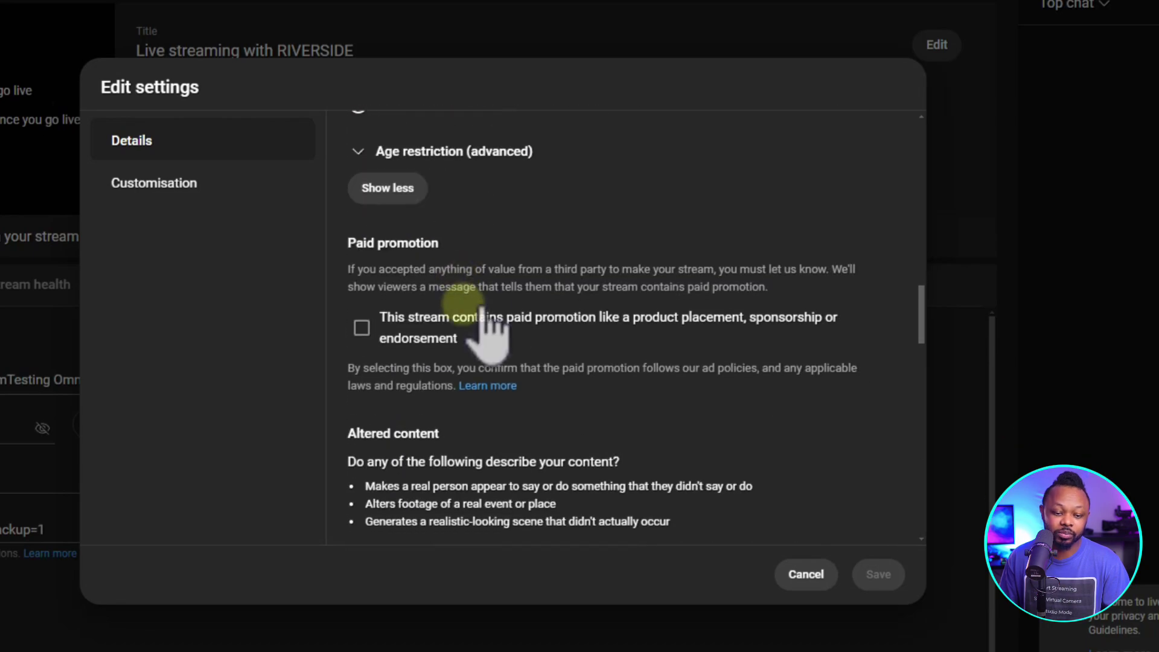
scroll(440, 357, "down", 6)
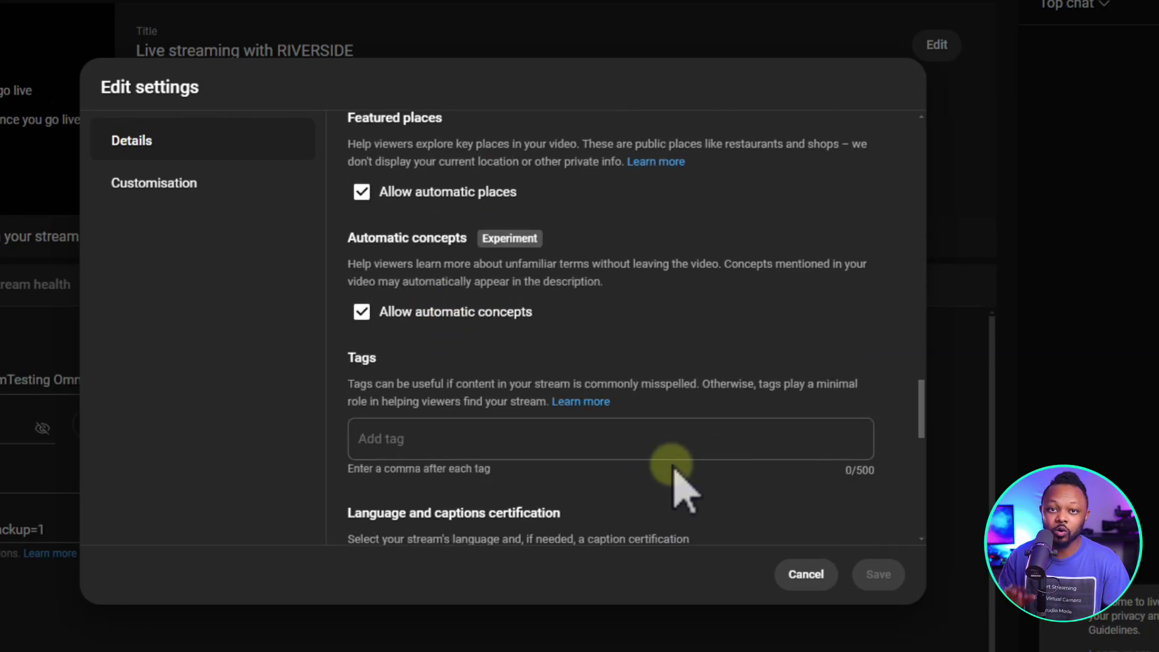
left_click(739, 599)
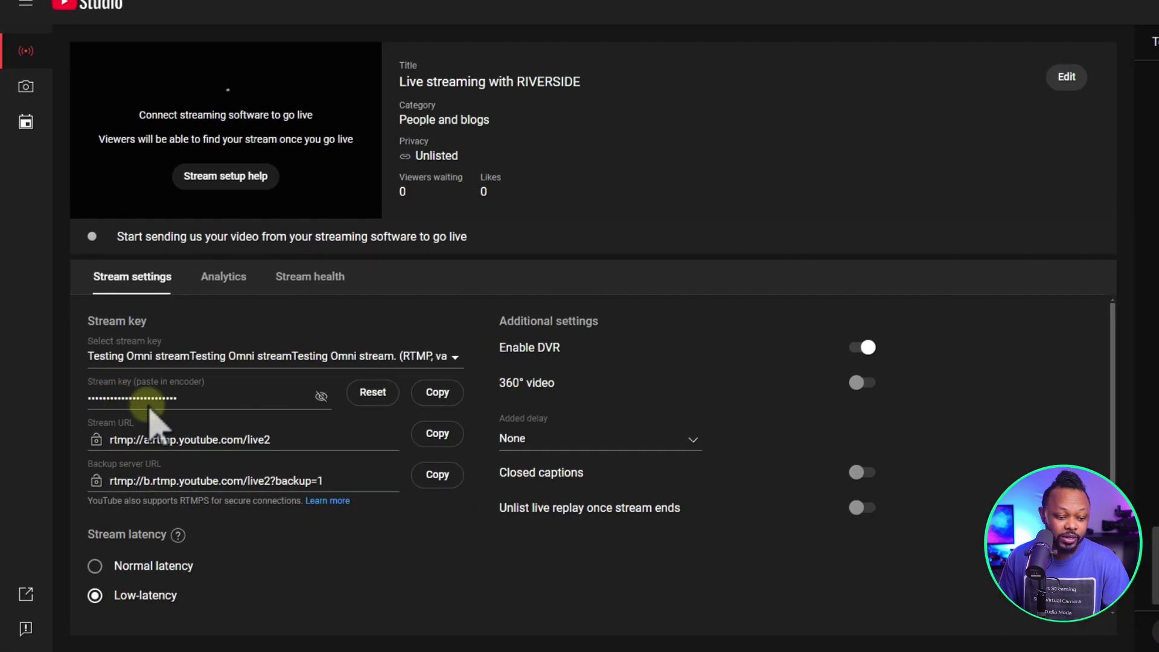
left_click(449, 398)
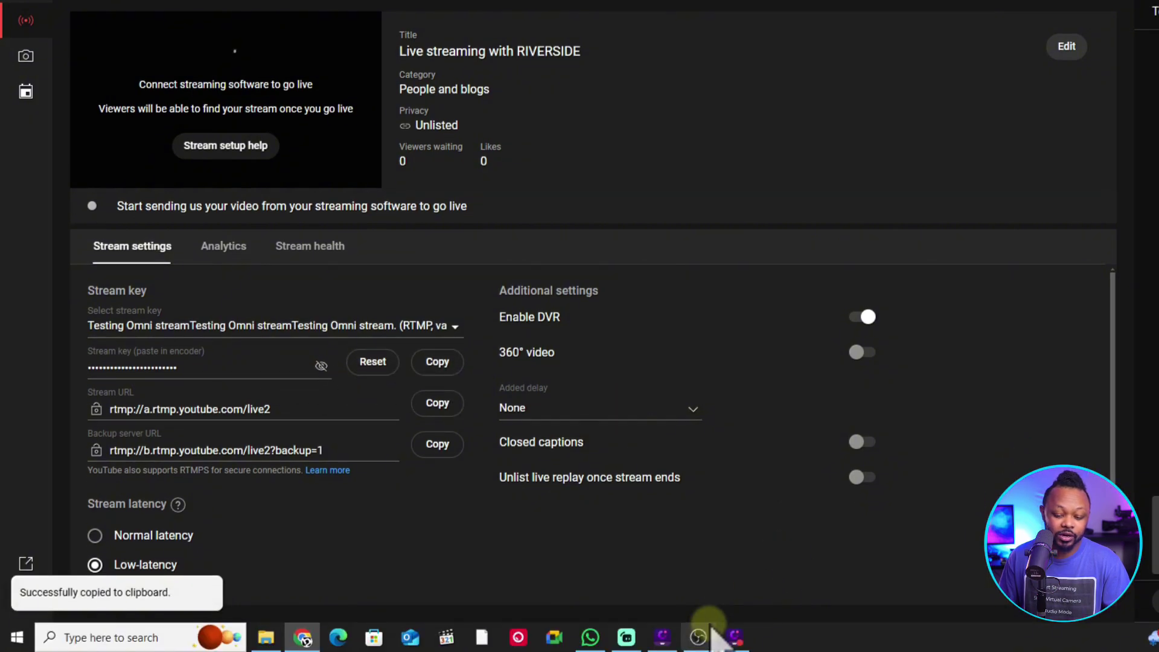
- Replace the OBS stream key with the copied YouTube stream key
left_click(698, 632)
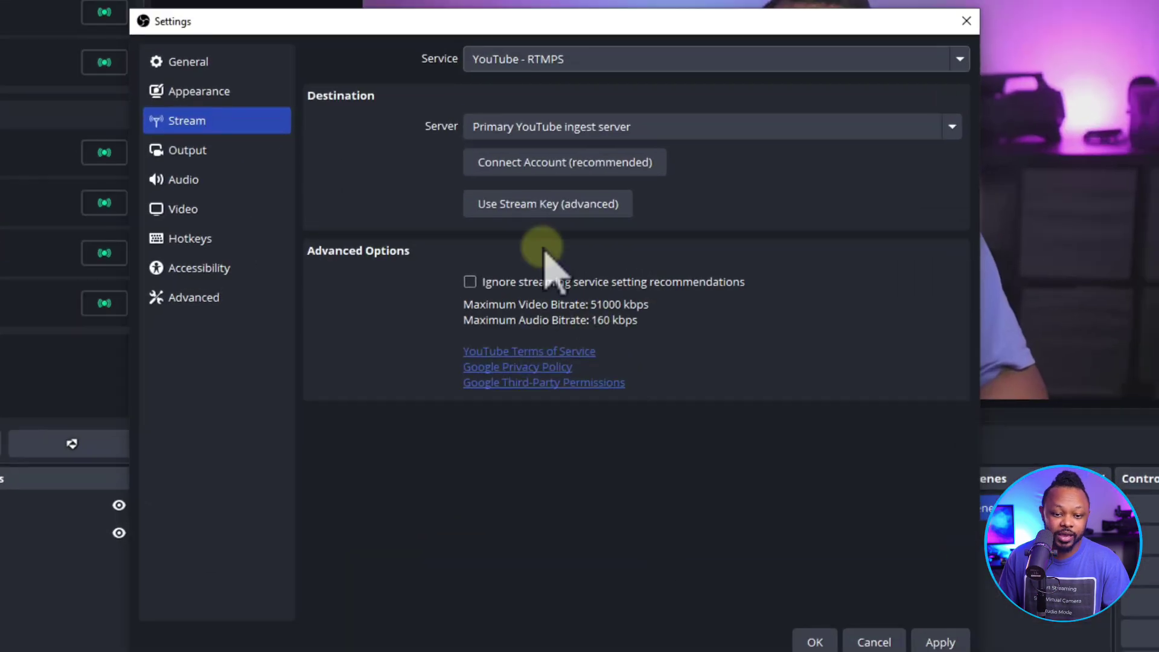
left_click(537, 204)
left_click_drag(766, 163, 634, 162)
key("ctrl+v")
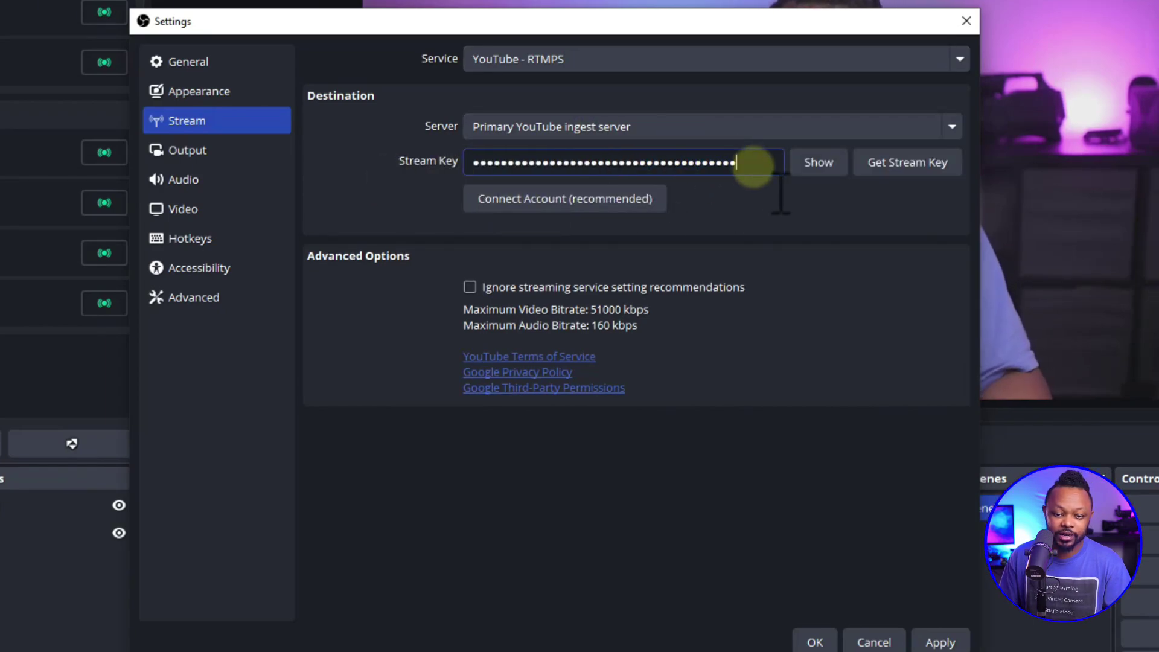
left_click_drag(750, 163, 465, 161)
- Confirm video is 1920x1080 base and output resolution at 30 FPS
left_click(222, 152)
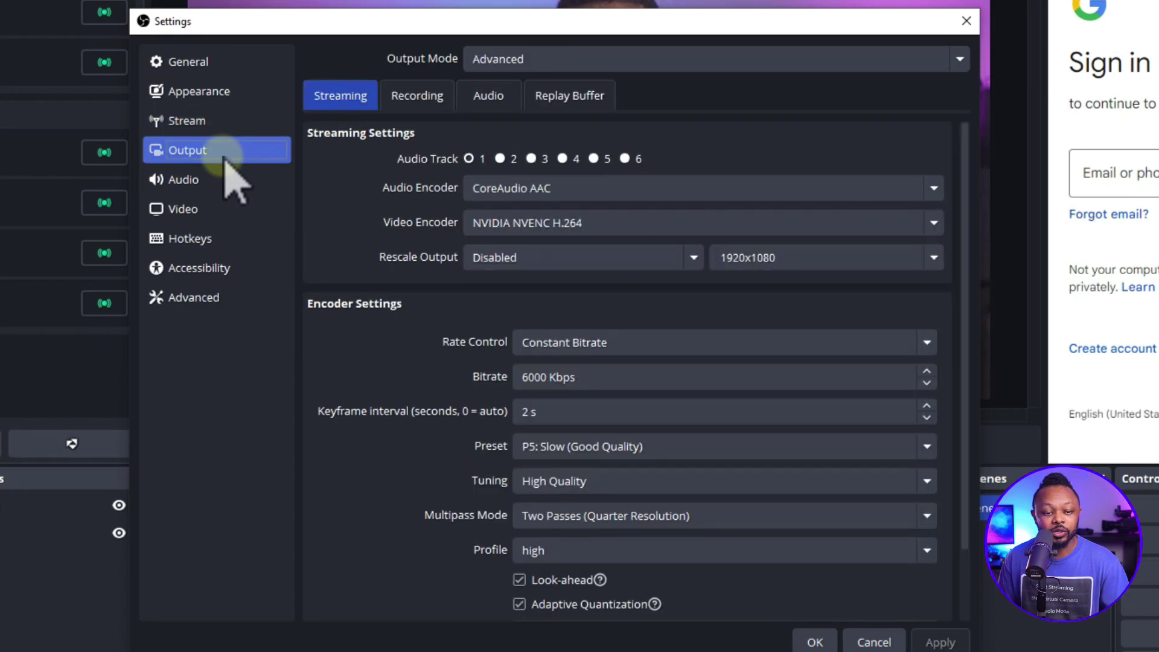
left_click(199, 151)
left_click(192, 212)
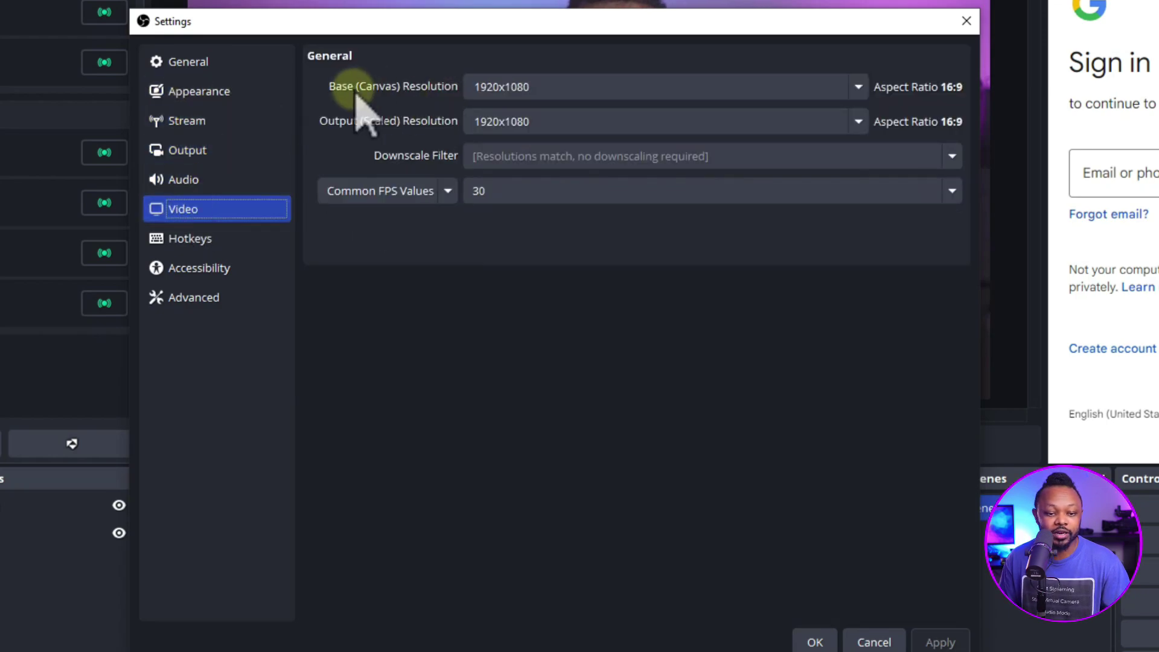
left_click(523, 90)
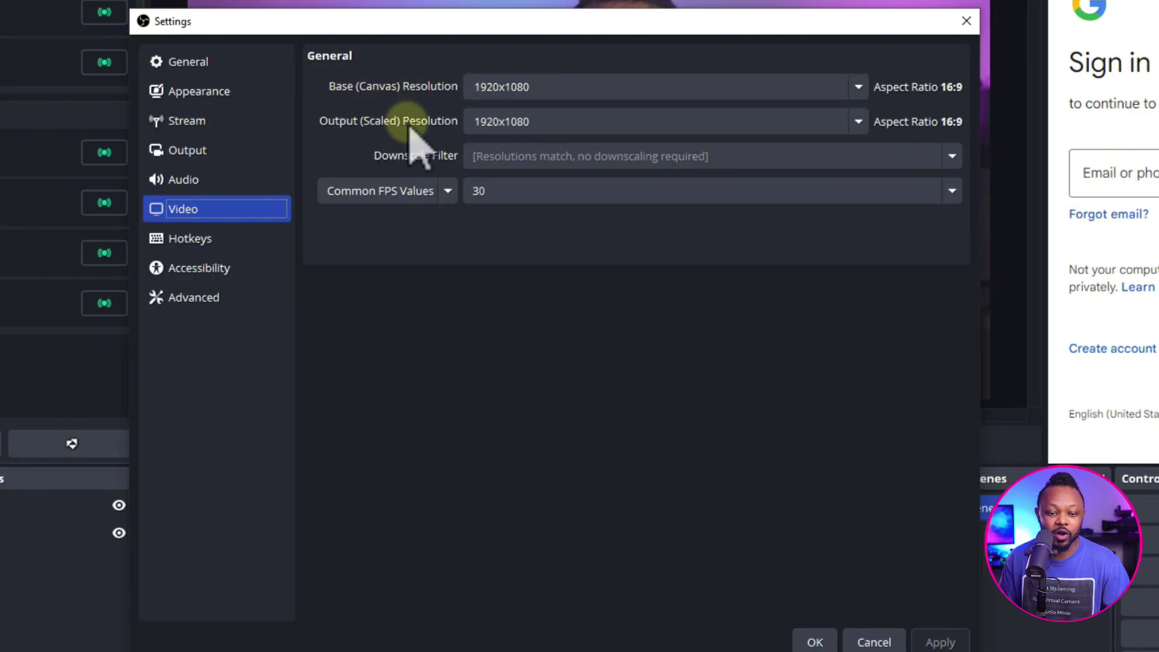
left_click(529, 130)
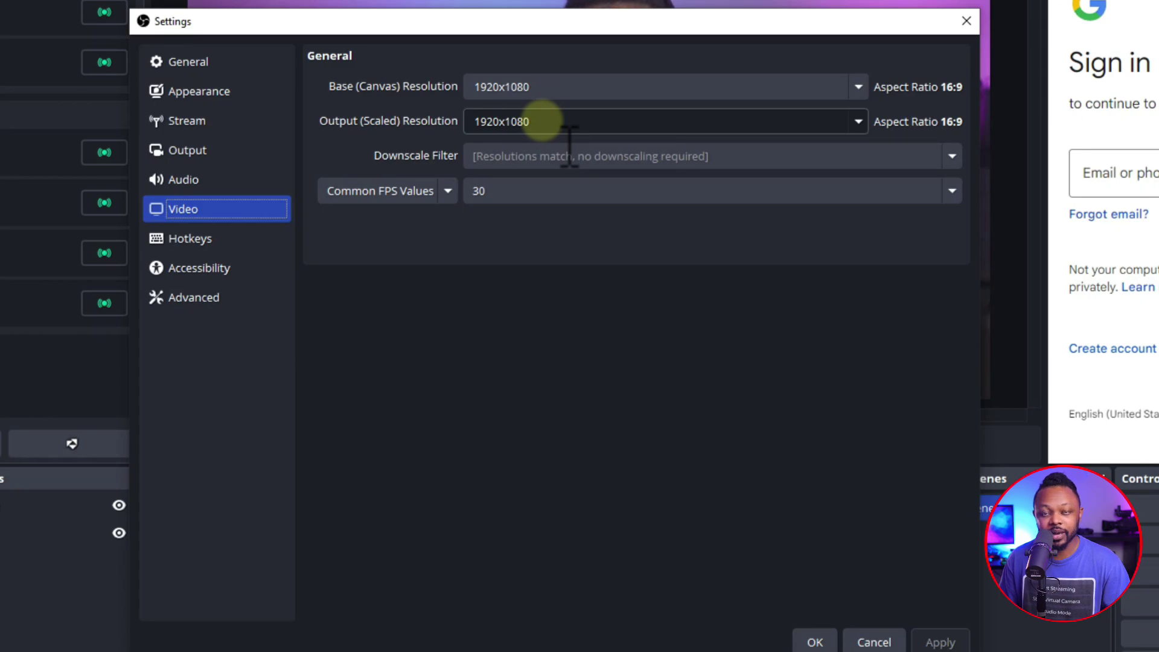
- Keep Advanced output mode with NVIDIA NVENC H.264 as the streaming encoder
left_click(203, 152)
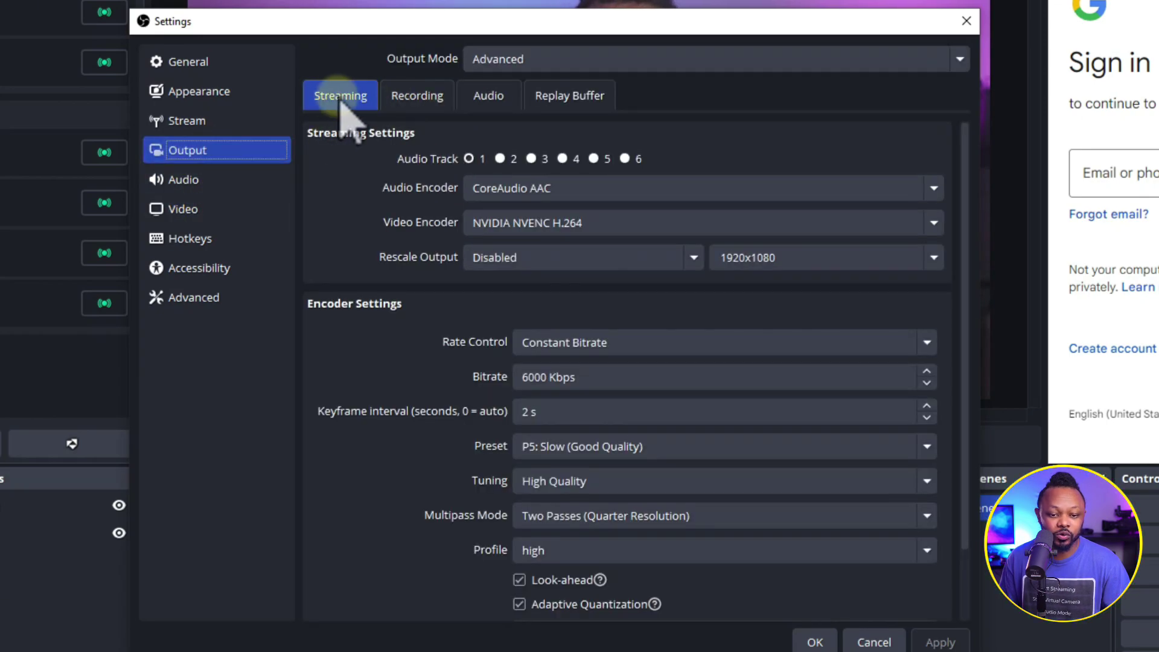
left_click(512, 60)
left_click(482, 59)
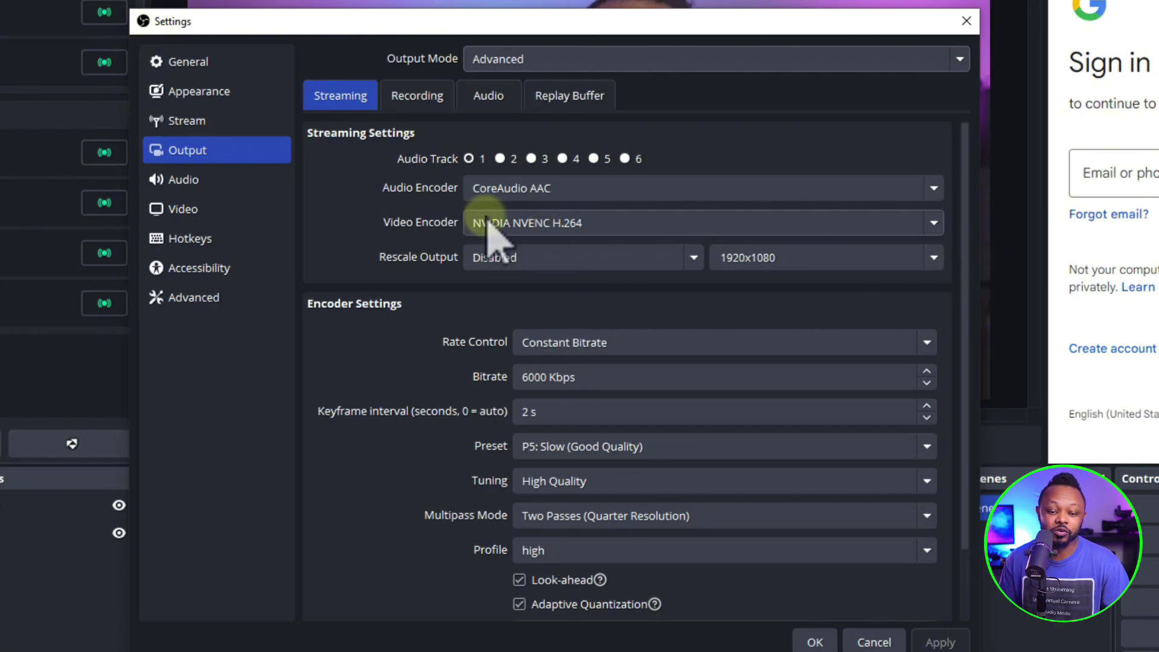
left_click(516, 224)
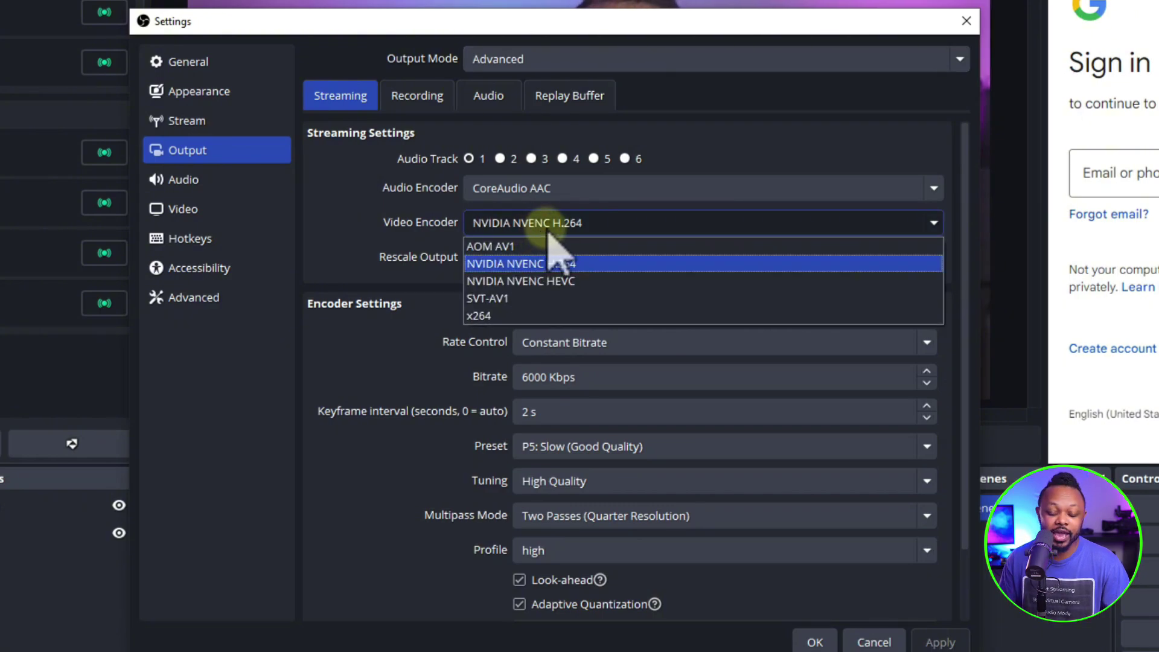
left_click(565, 235)
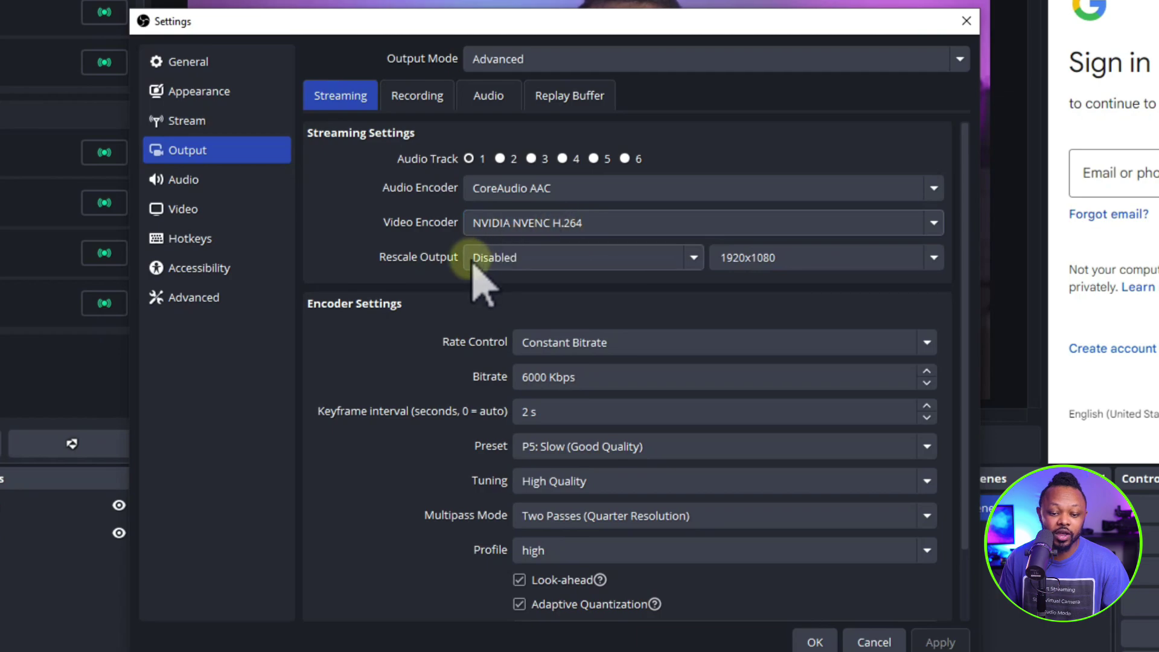
left_click(497, 227)
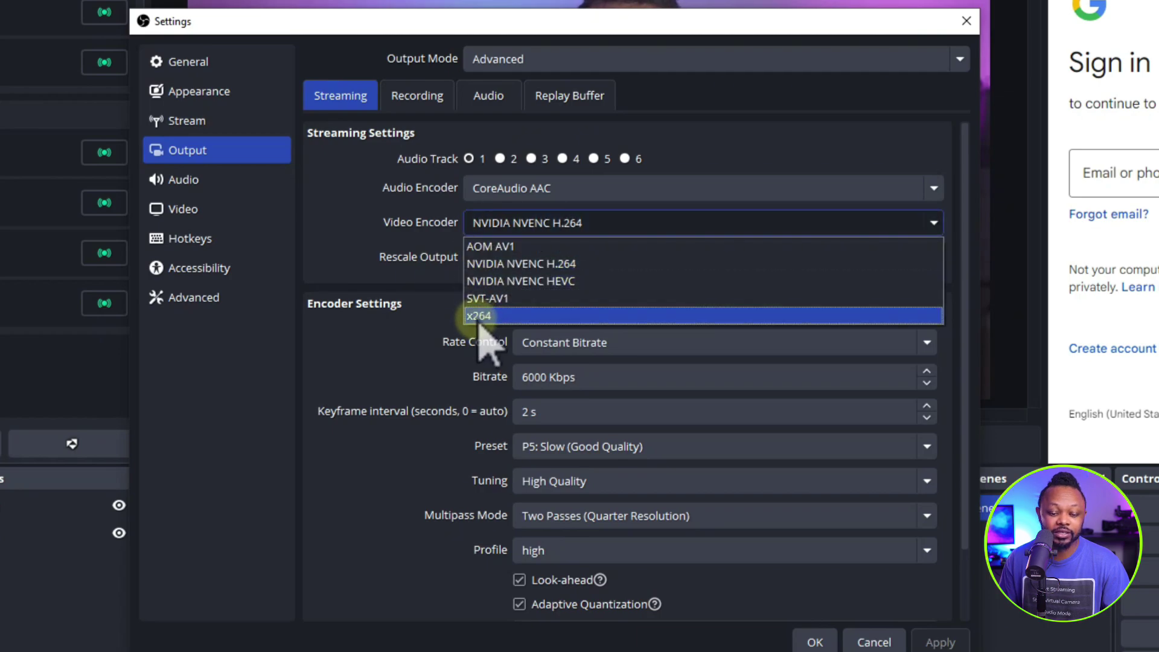
left_click(511, 233)
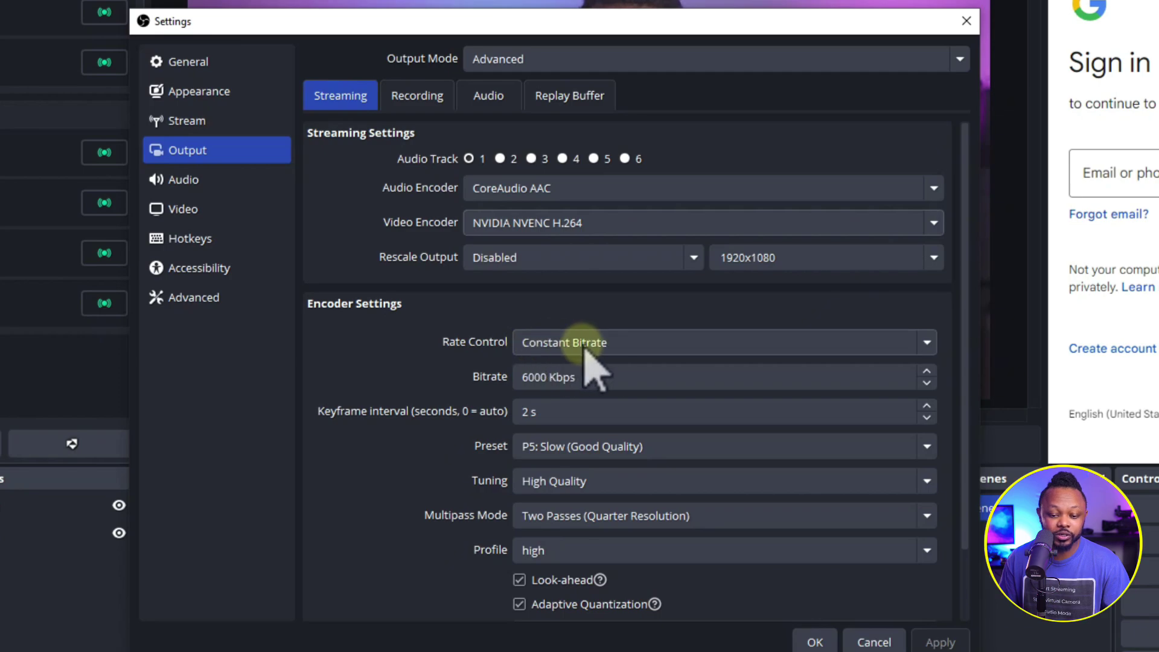
- Confirm 6000 Kbps bitrate and 2 s keyframe interval, then save and close Settings
left_click(519, 381)
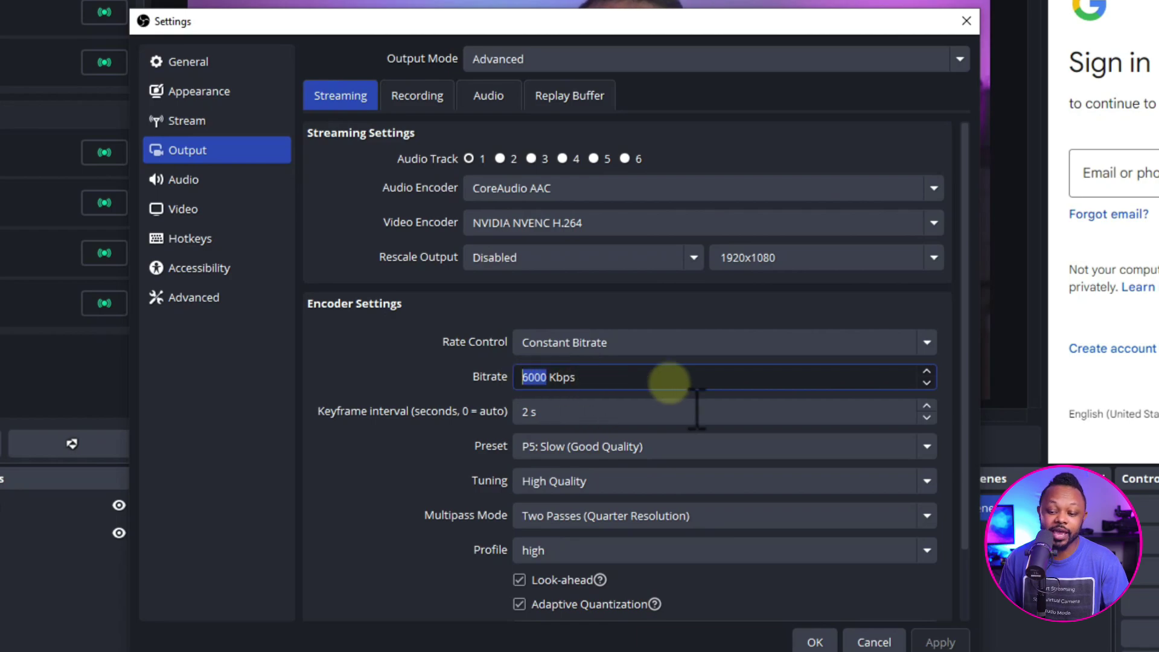
left_click_drag(968, 355, 970, 377)
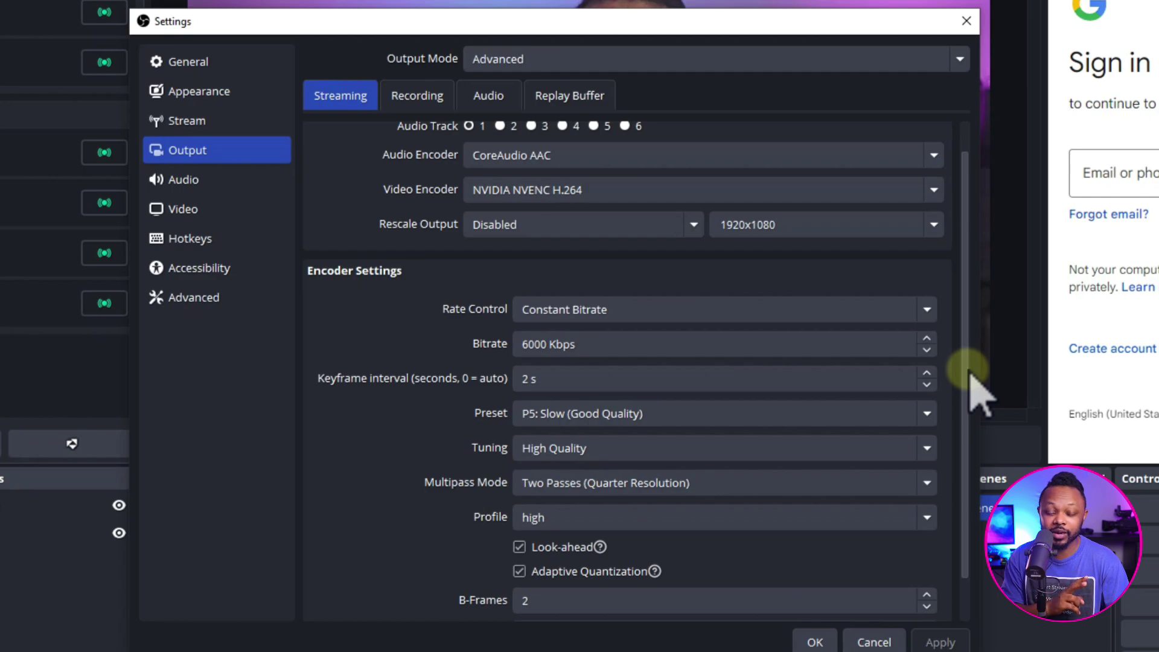
left_click(546, 347)
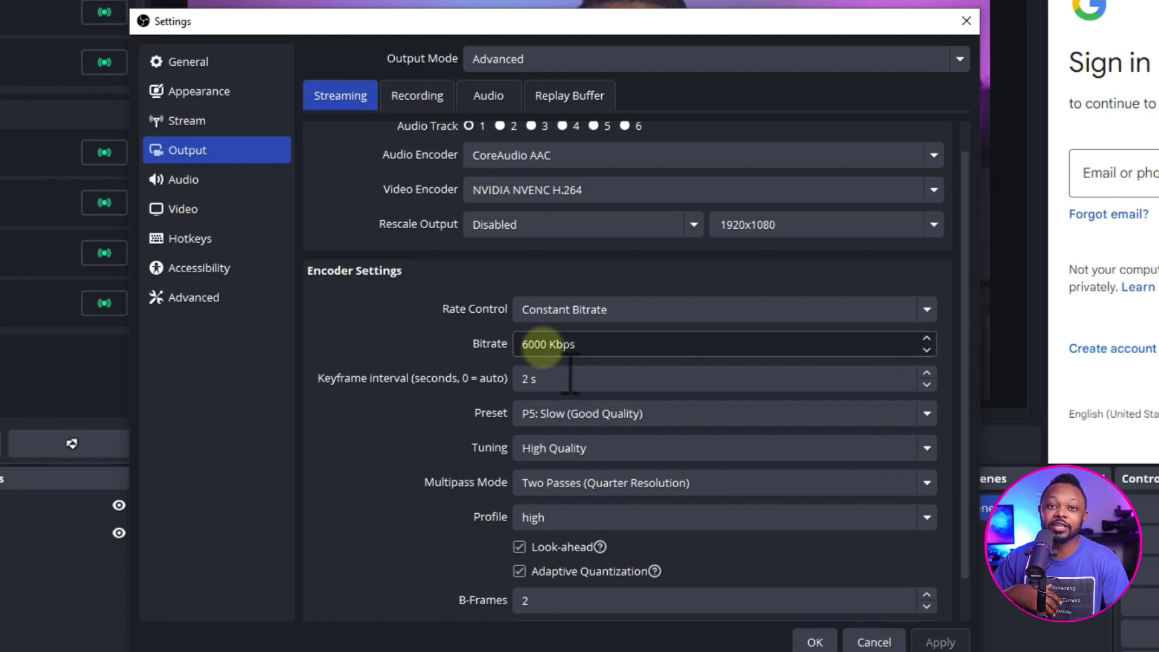
left_click(514, 359)
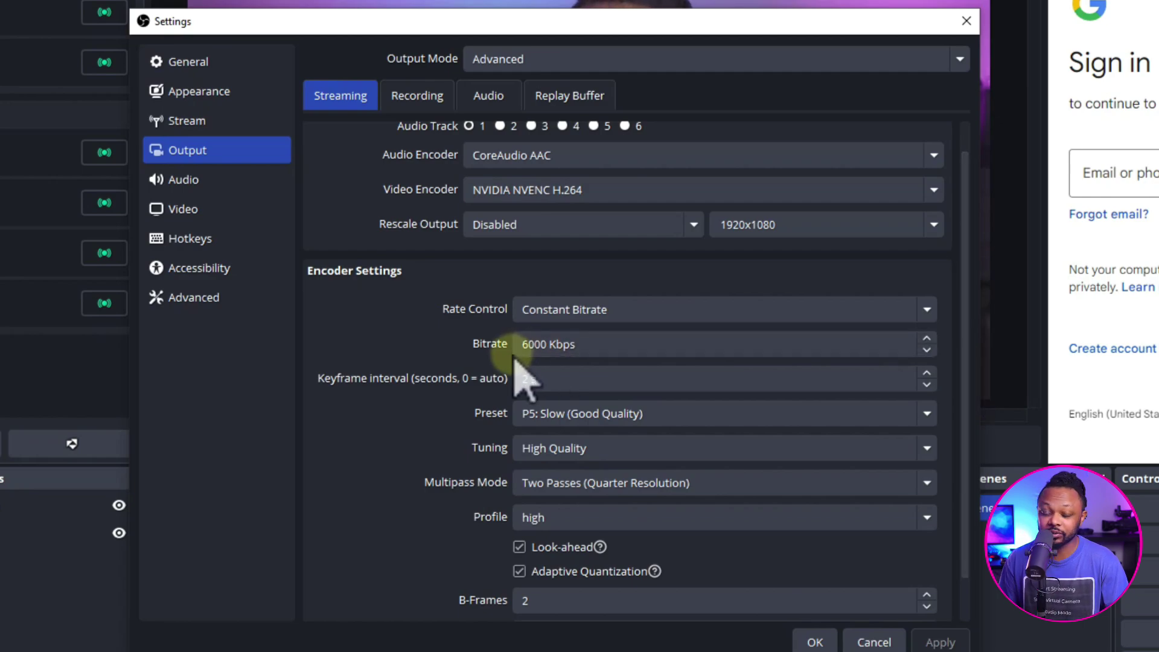
left_click(531, 378)
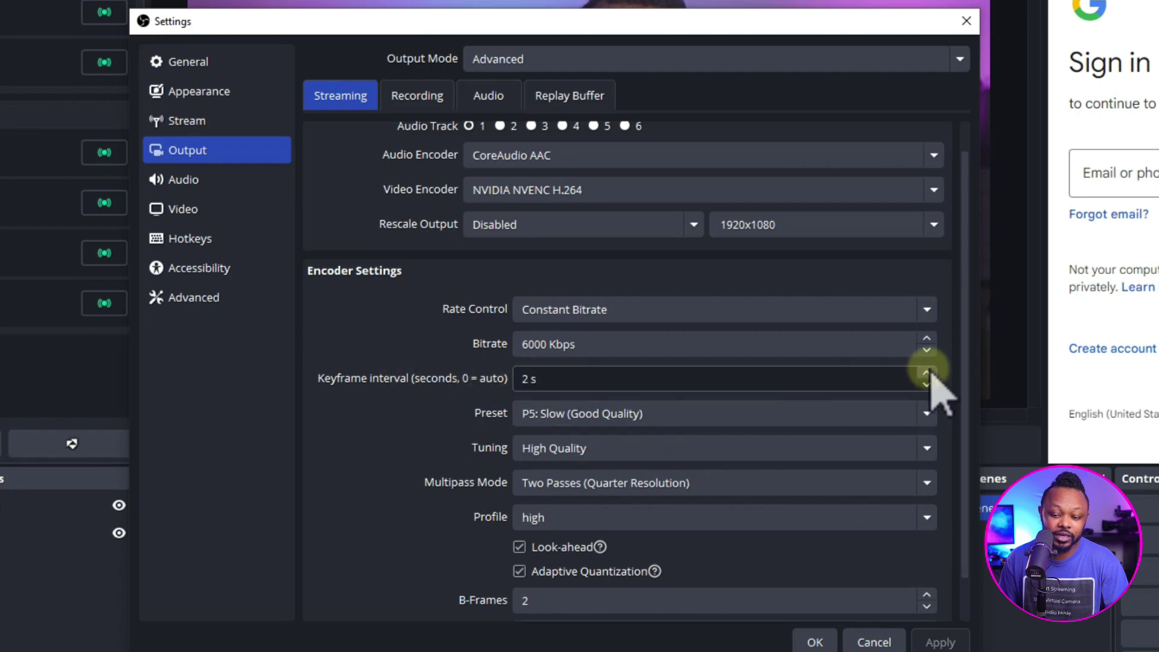
scroll(965, 384, "down", 2)
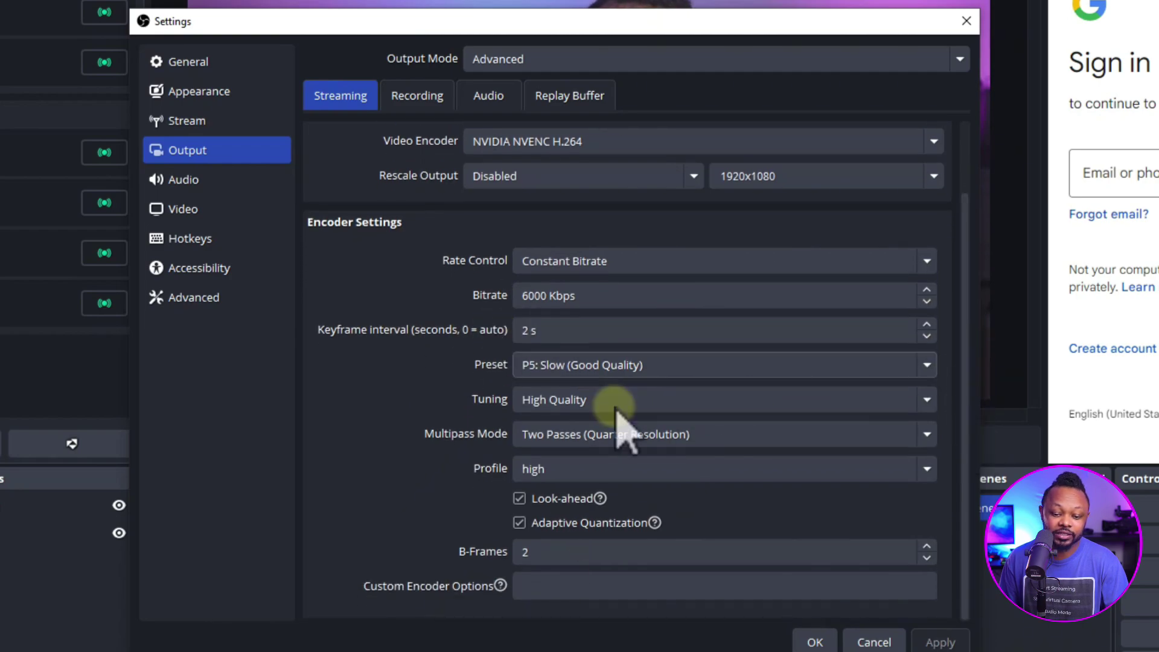
left_click(814, 642)
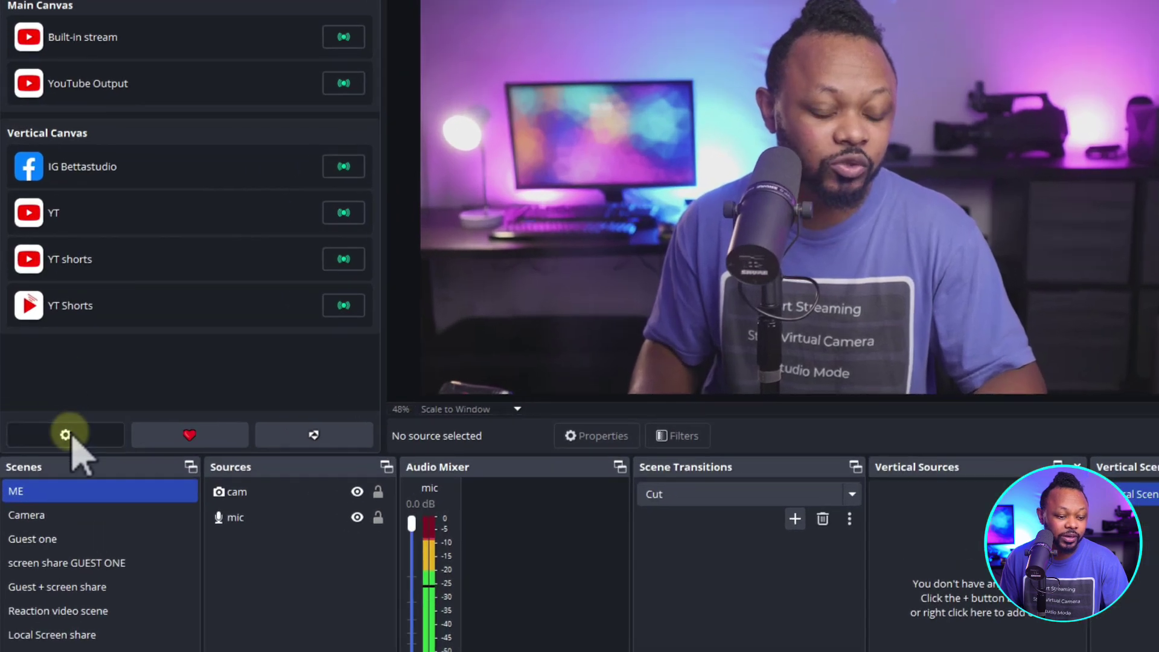
- Remove the YouTube Output from Aitum Multistream's Main Canvas
left_click(67, 434)
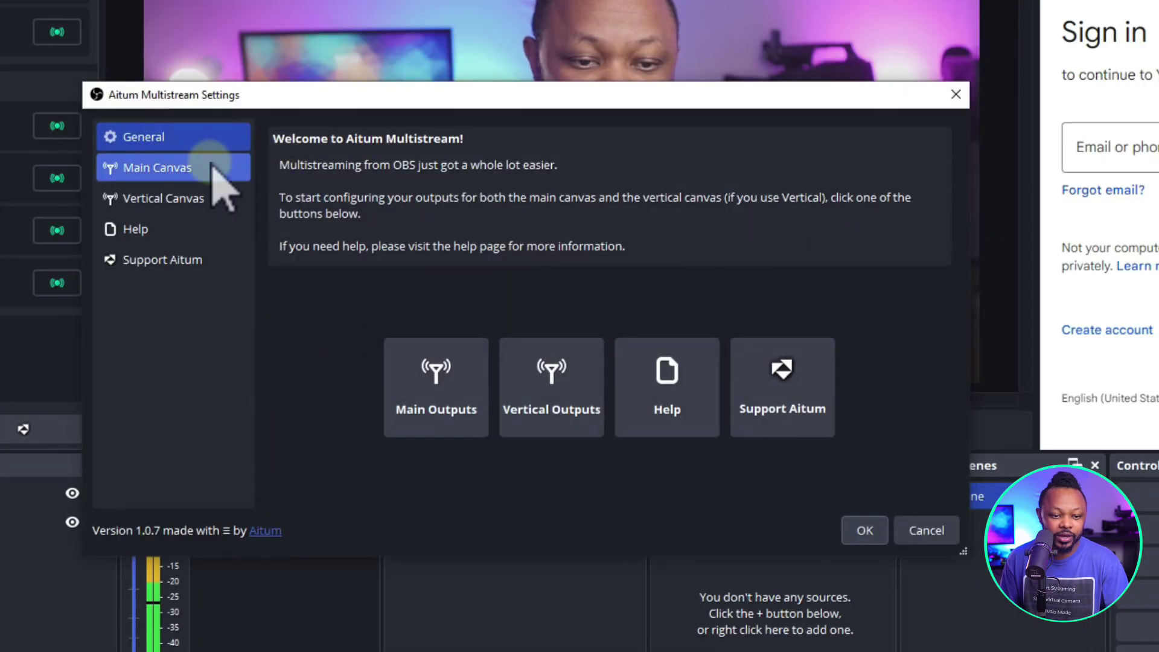
left_click(181, 170)
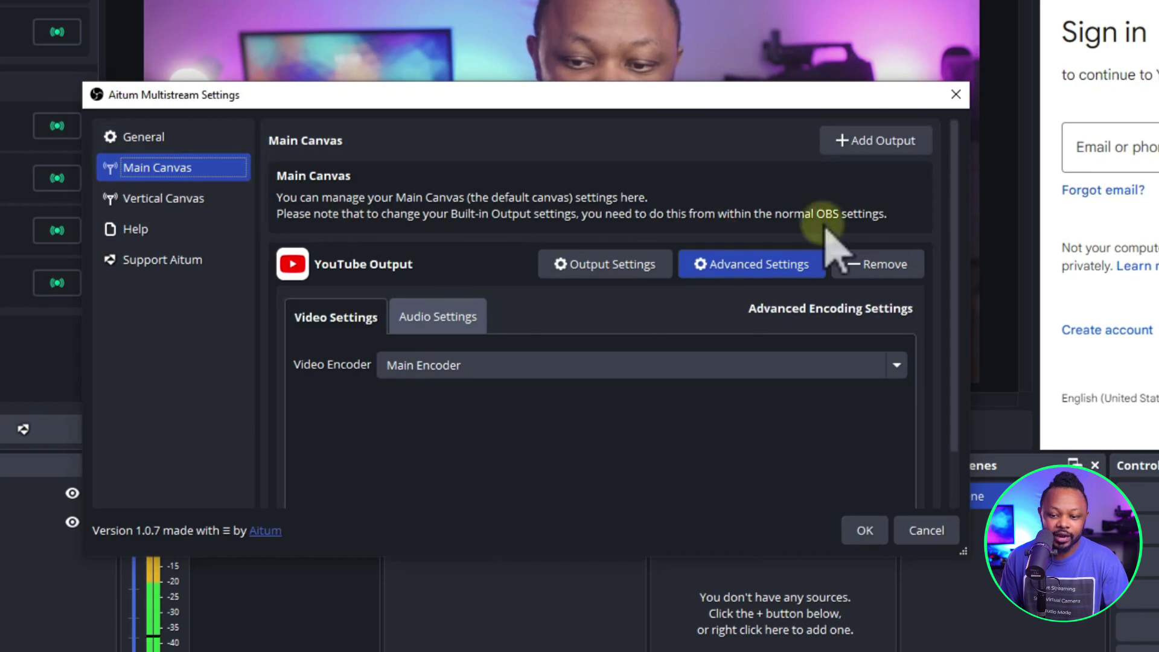
left_click(881, 265)
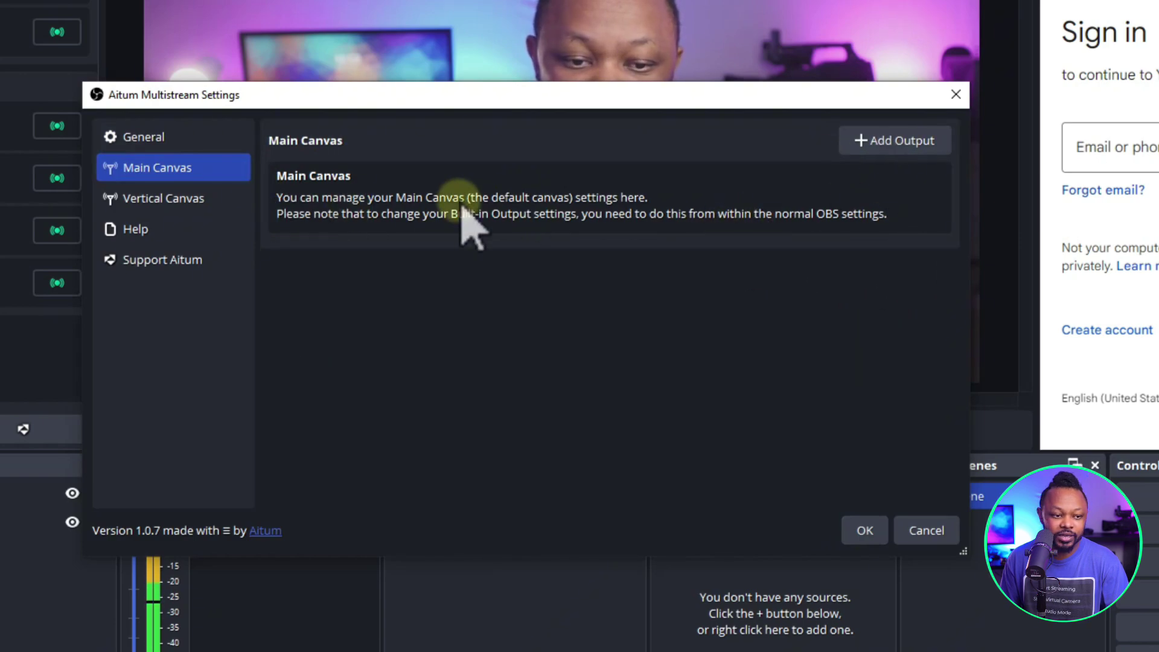
- Add a new Main Canvas output with Facebook as its service
left_click(888, 145)
left_click(664, 296)
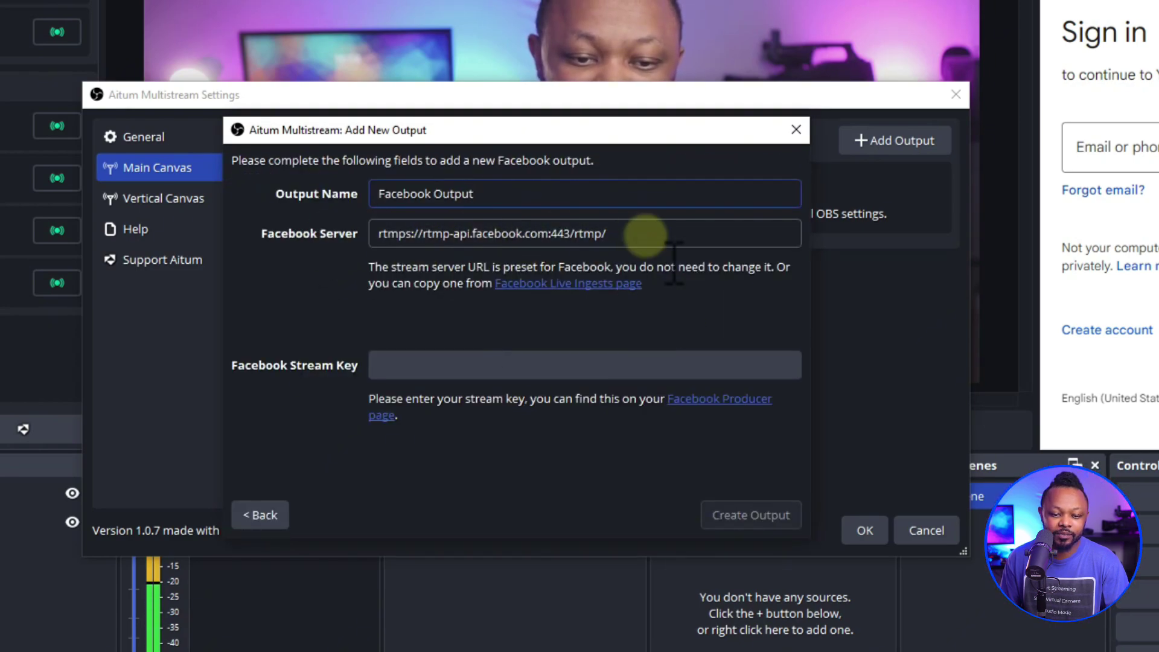
left_click(422, 365)
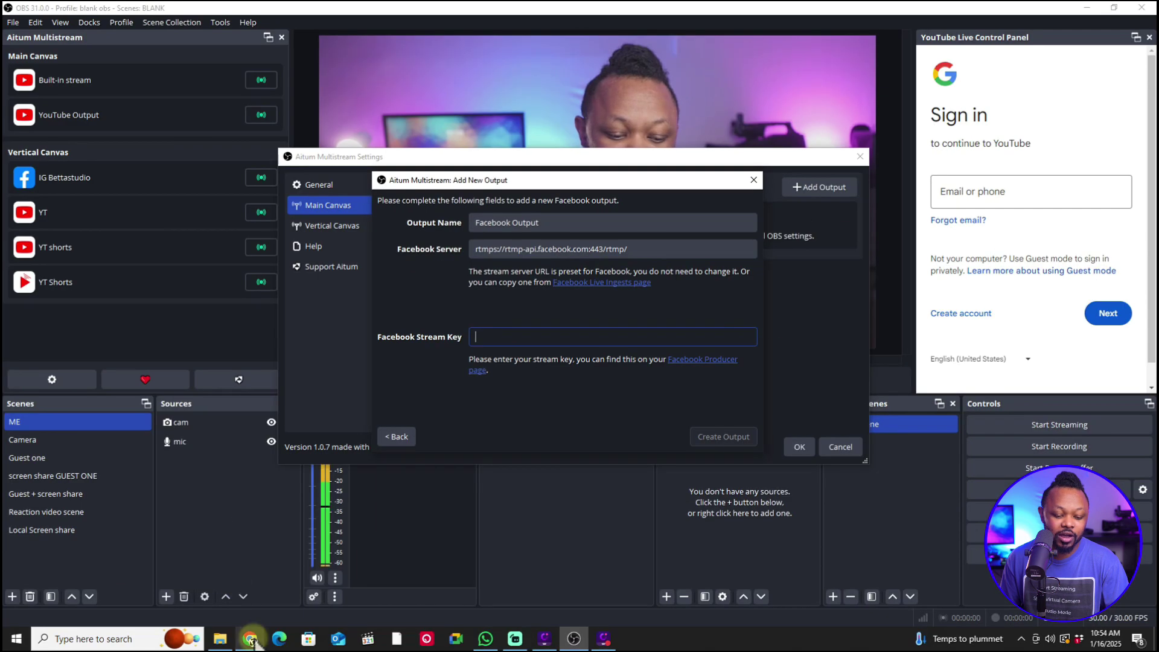
- Create a Facebook live video using Streaming software and copy its stream key
left_click(250, 639)
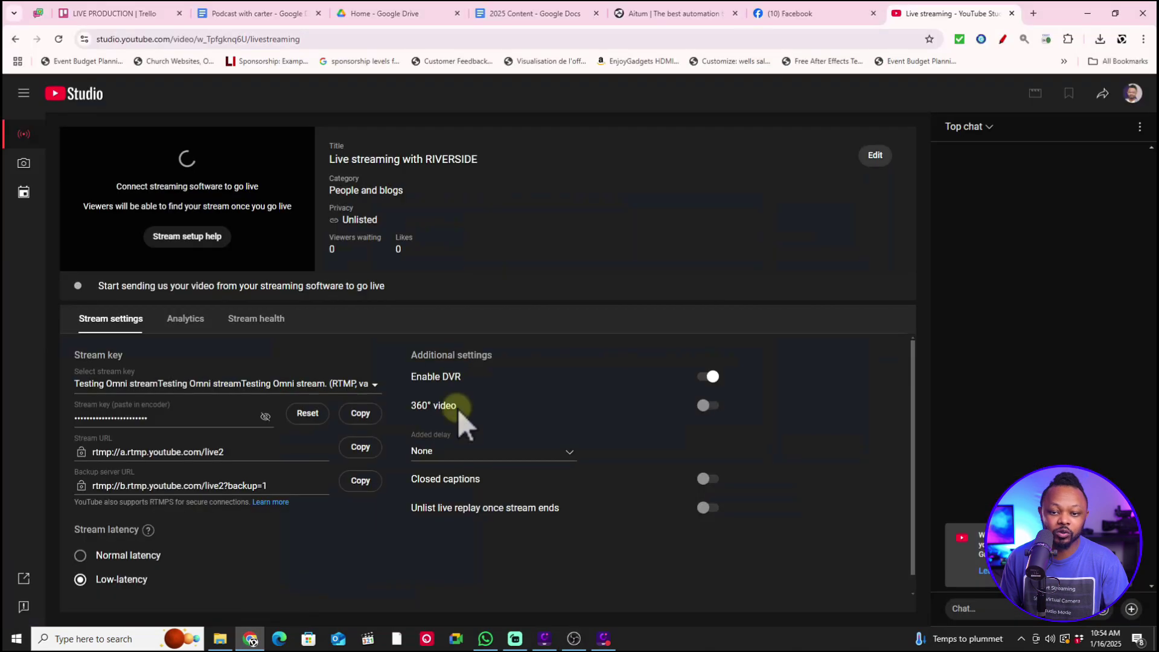
left_click(809, 14)
scroll(525, 320, "down", 2)
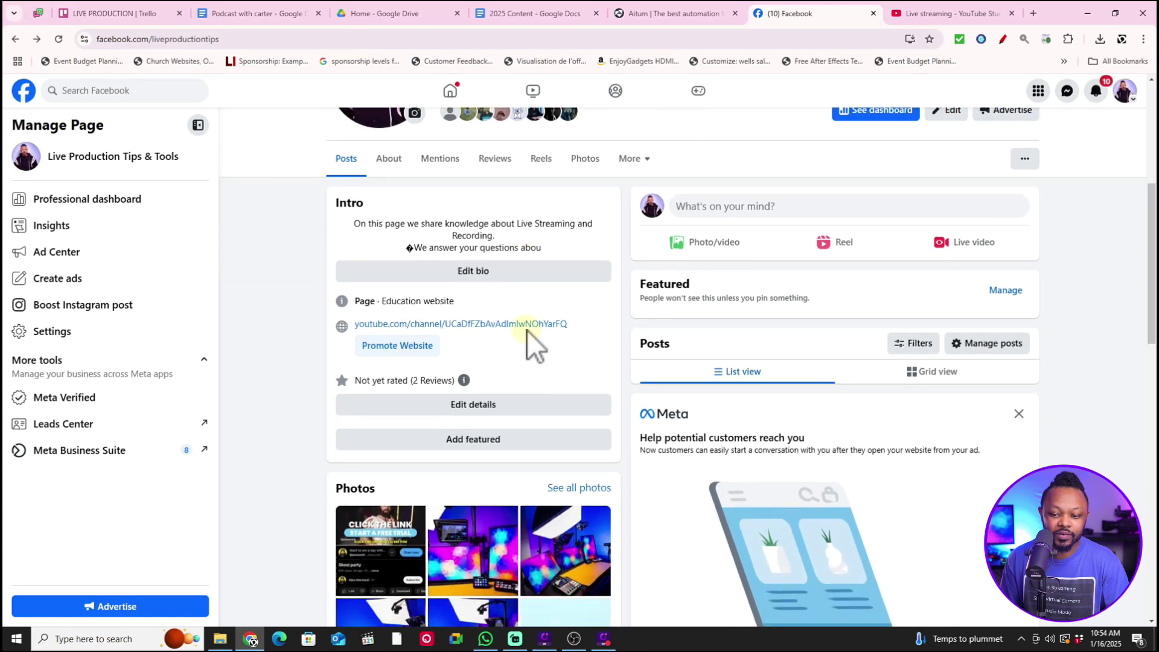
scroll(537, 336, "up", 1)
left_click(980, 286)
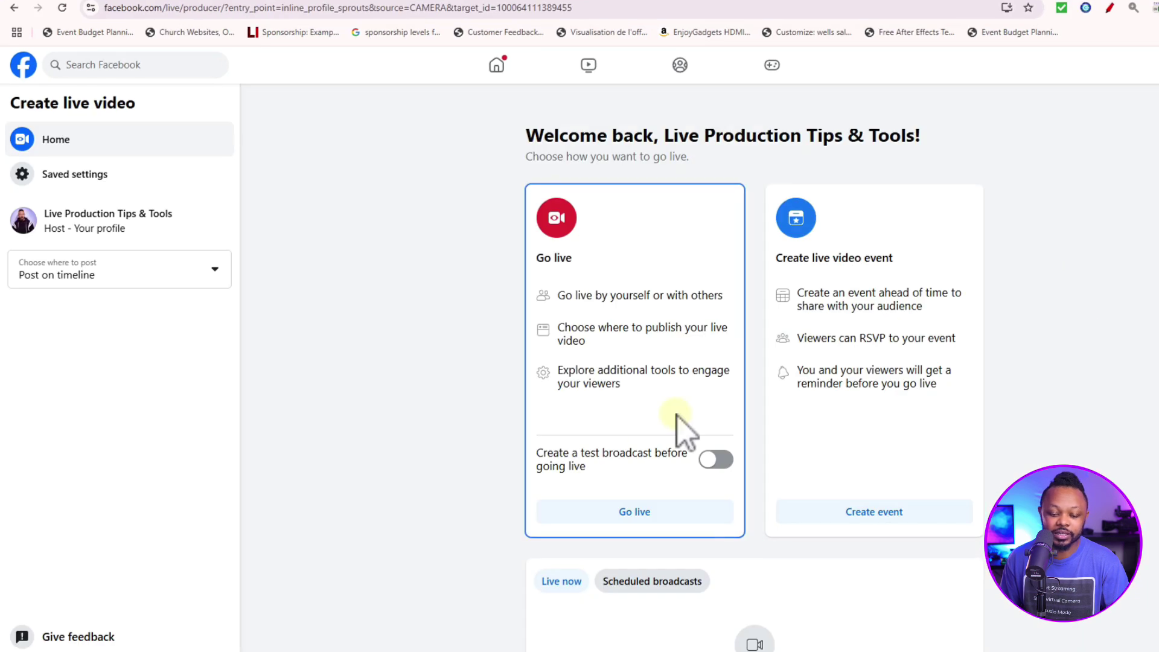
left_click(638, 512)
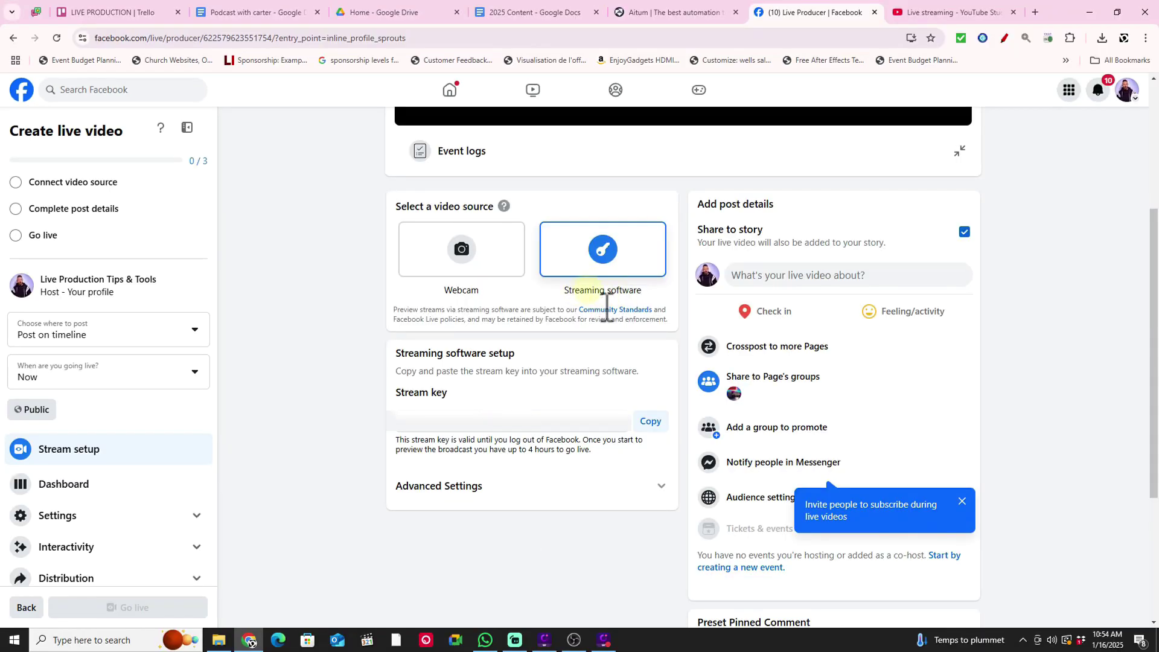
left_click(657, 423)
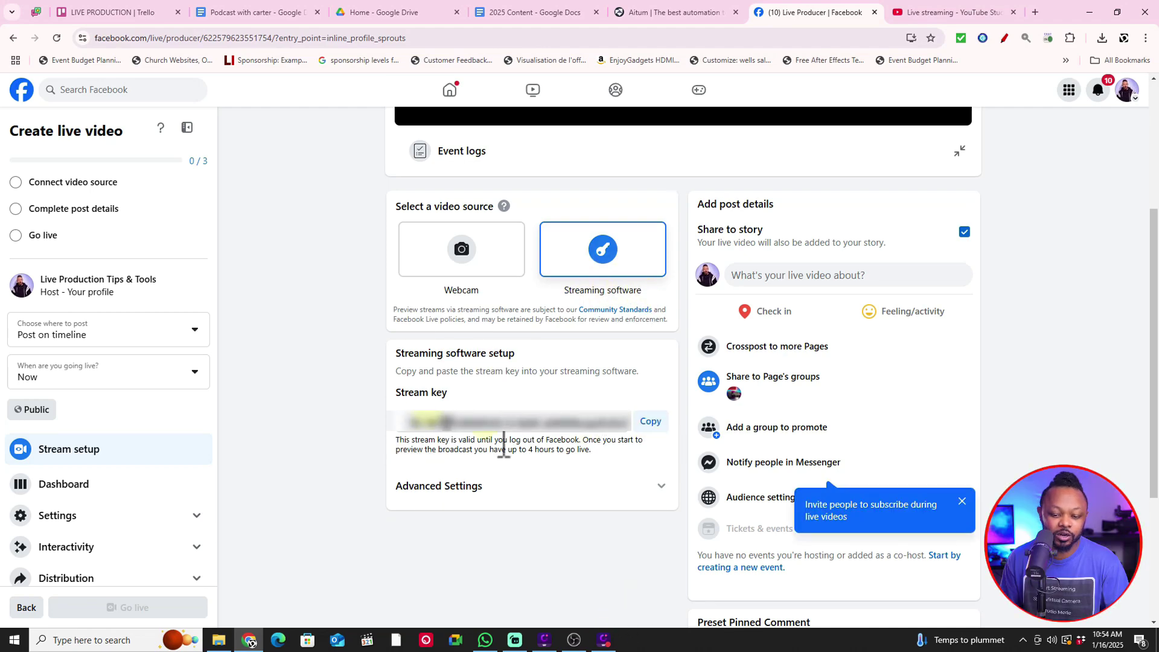
left_click(654, 423)
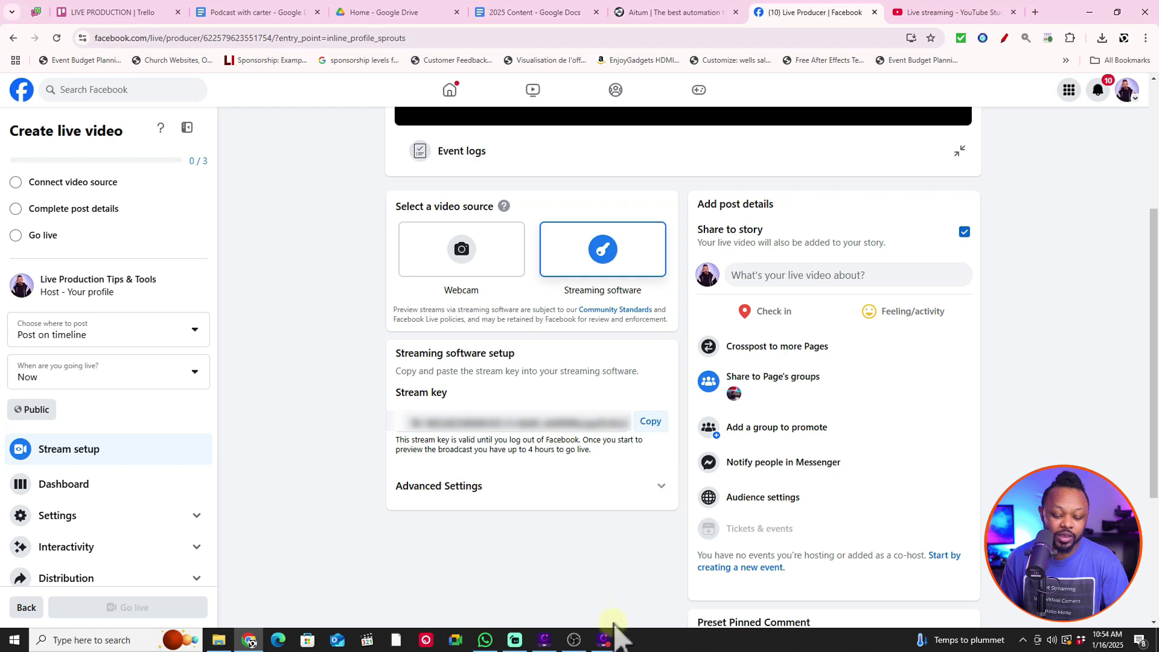
- Paste the Facebook stream key, create the Facebook Output, and open its Advanced Settings
left_click(576, 640)
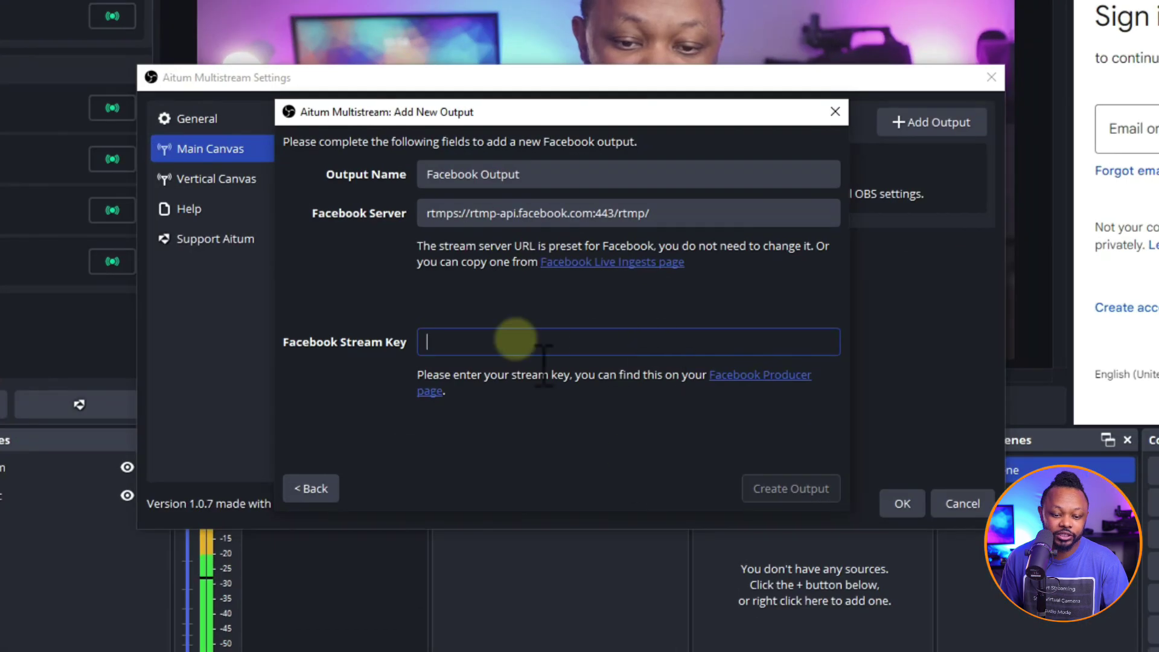
right_click(514, 337)
left_click(520, 468)
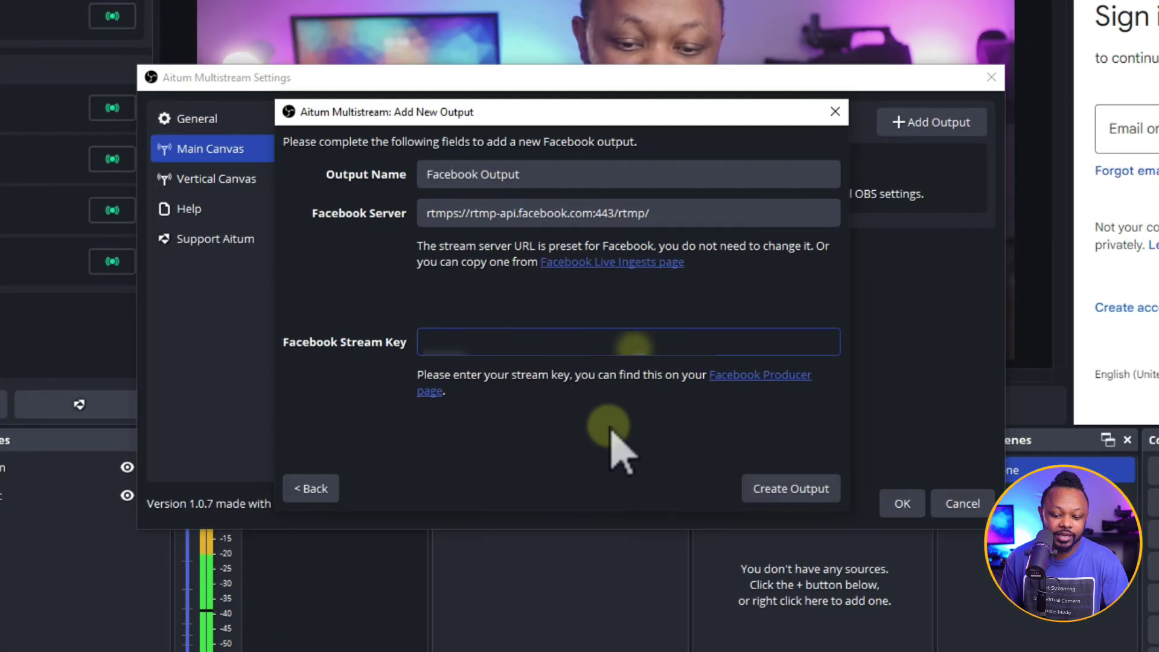
left_click(792, 489)
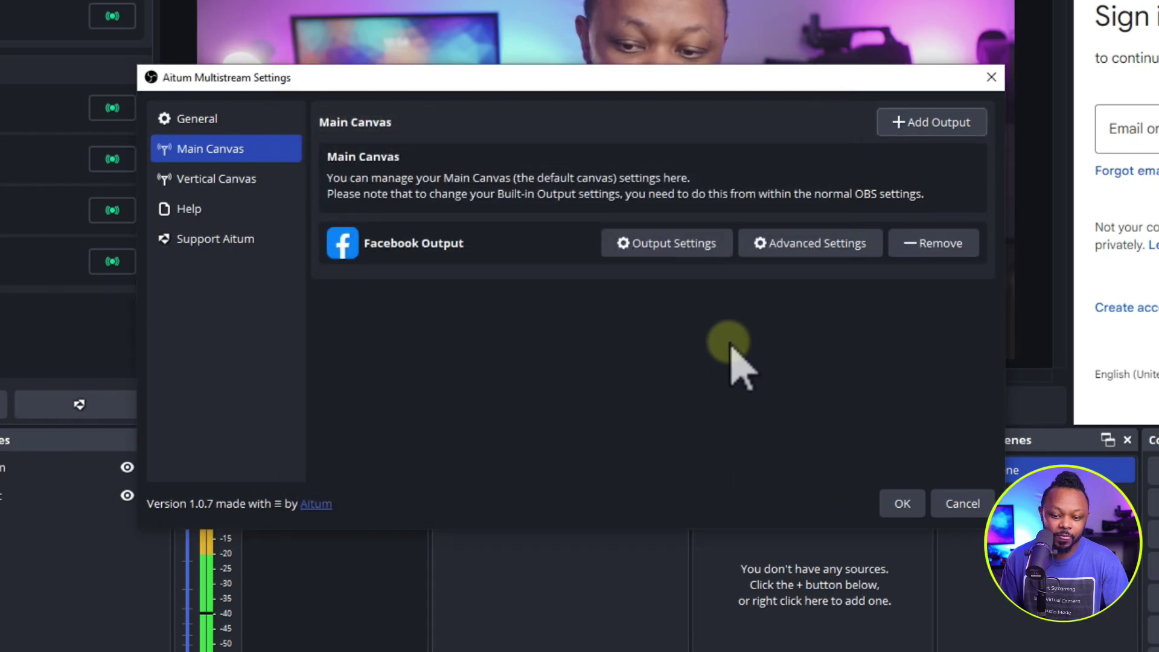
left_click(807, 246)
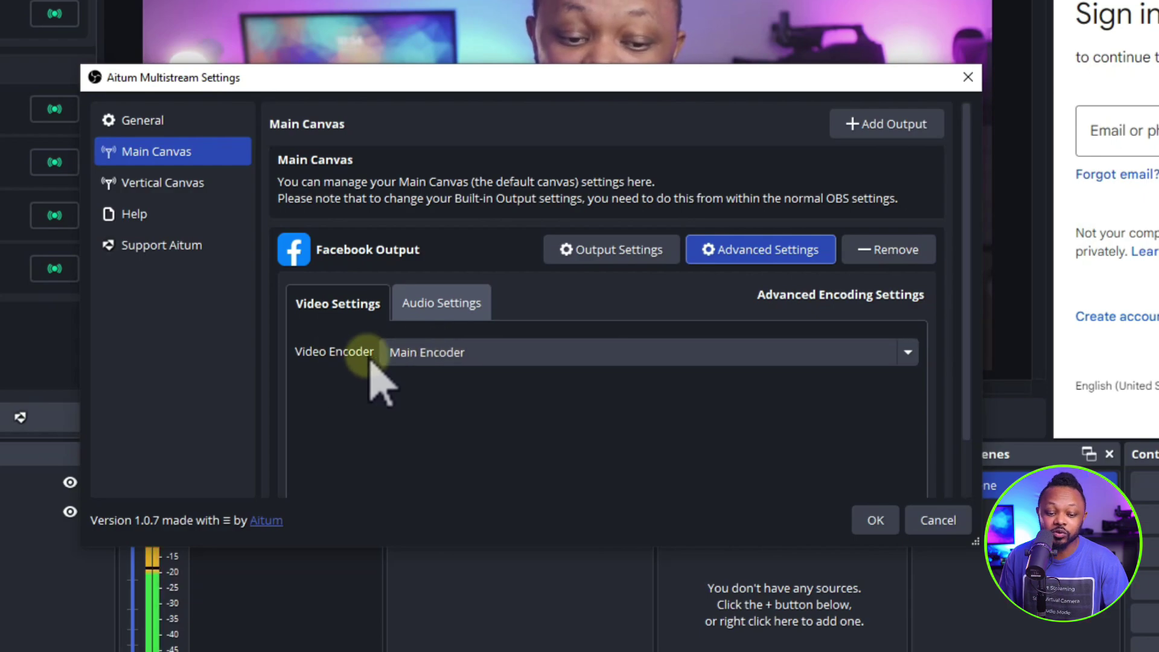
- Try NVIDIA NVENC H.264 as the Facebook output's video encoder and review its bitrate options
left_click(444, 356)
left_click(444, 356)
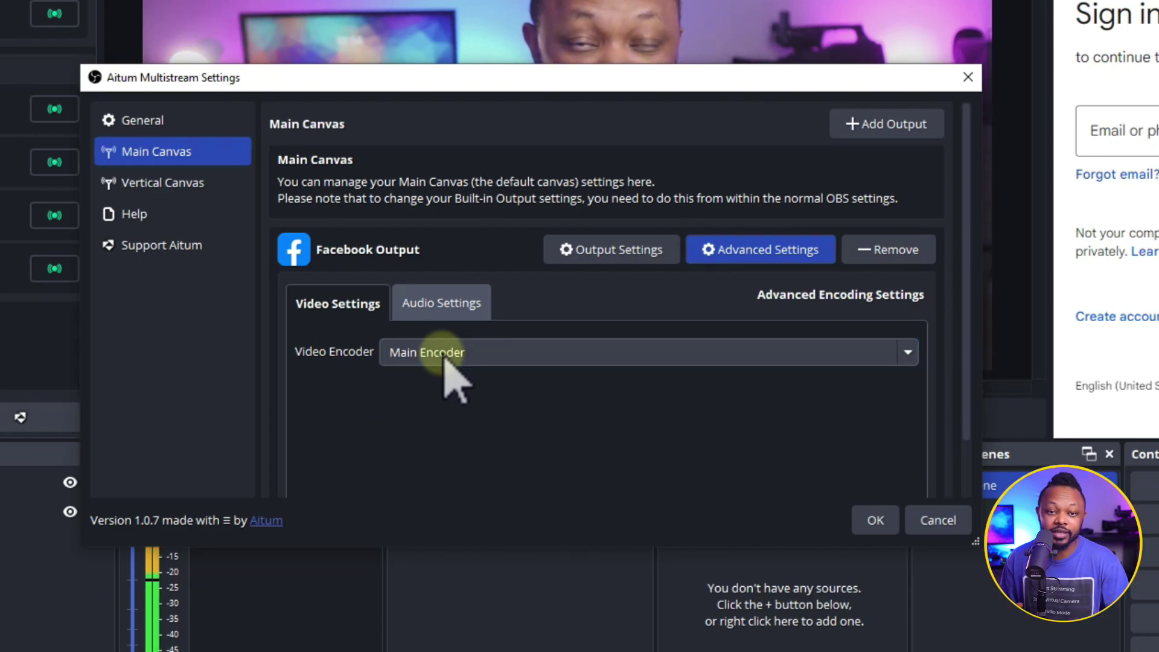
left_click(445, 355)
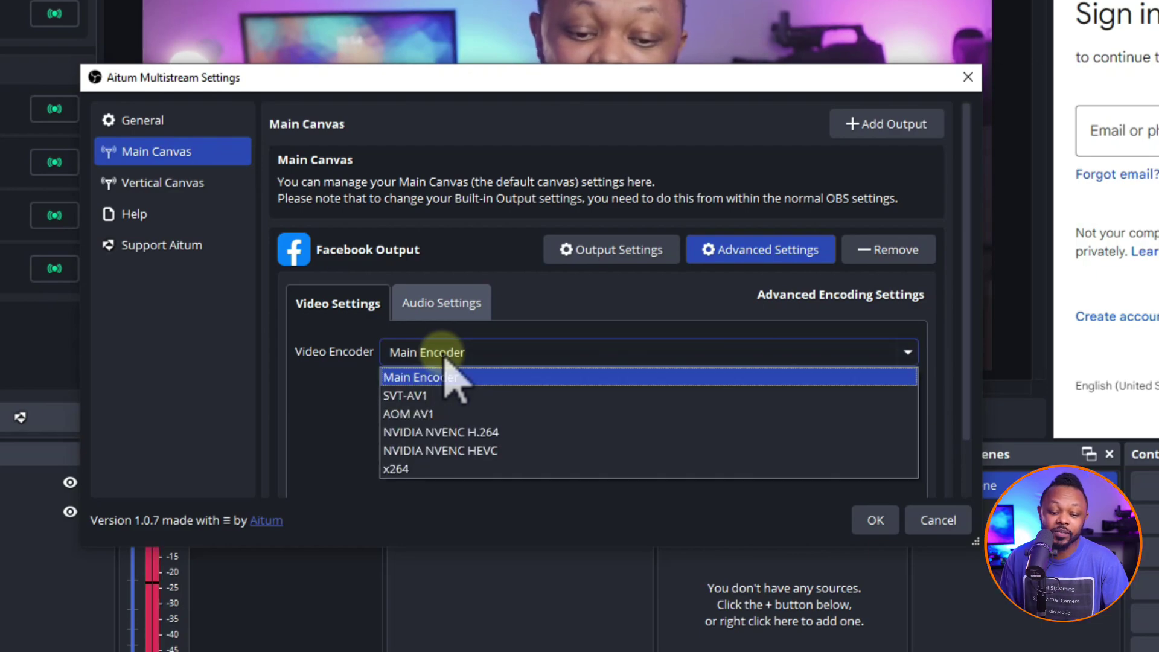
left_click(436, 432)
scroll(965, 271, "down", 3)
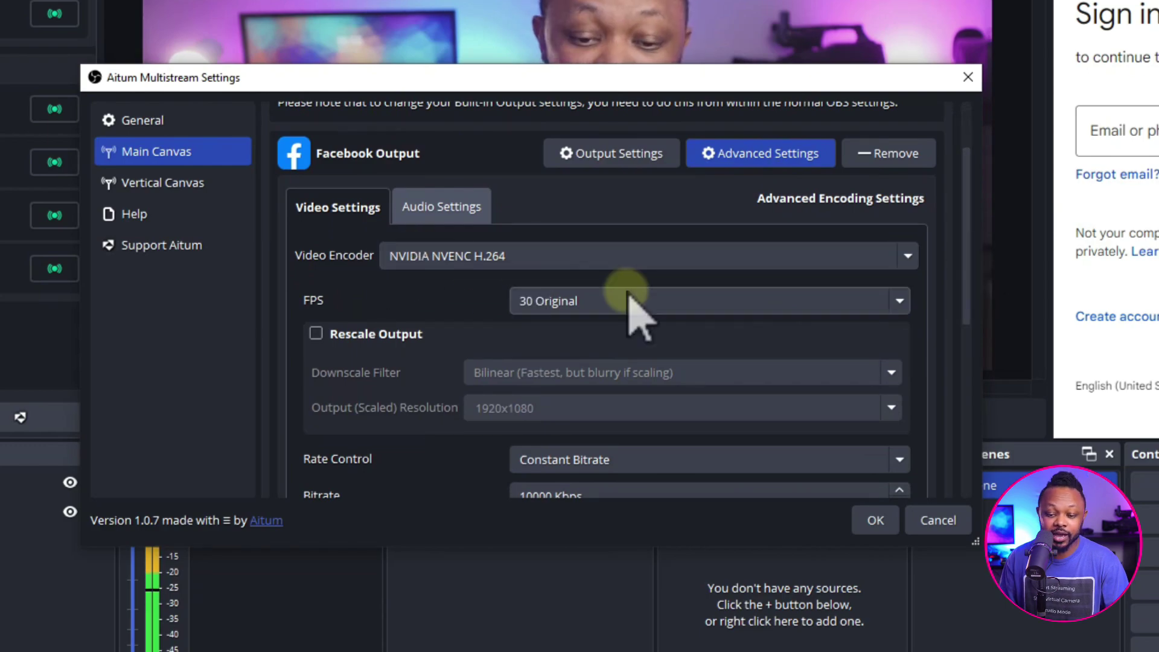
left_click_drag(970, 297, 972, 328)
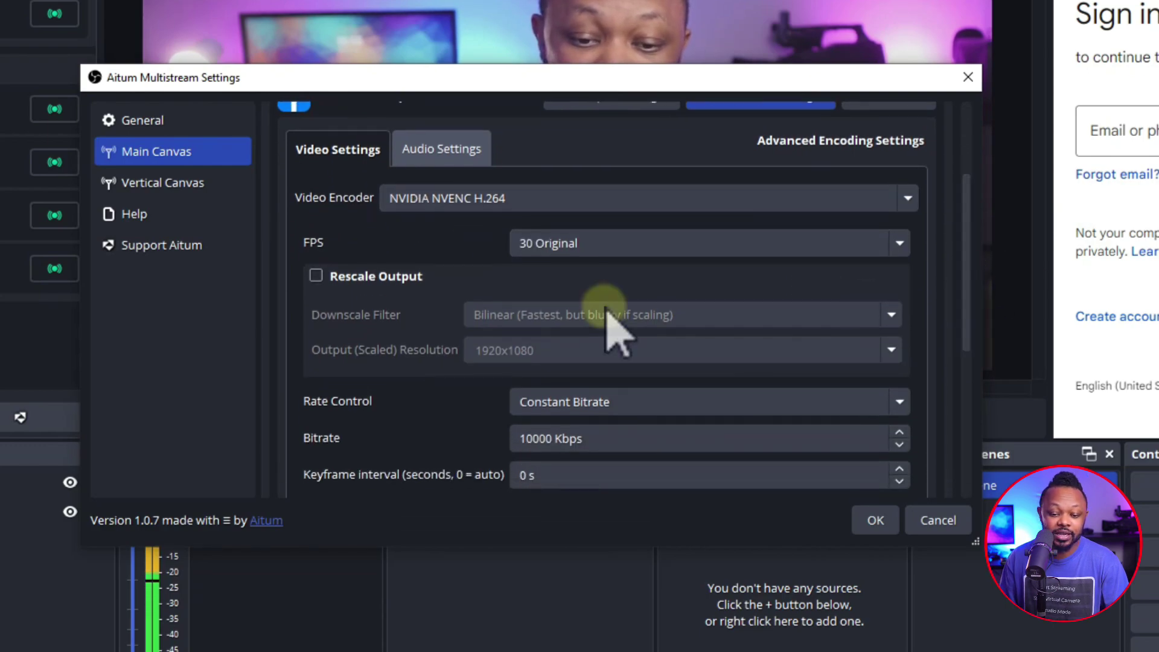
scroll(970, 296, "down", 4)
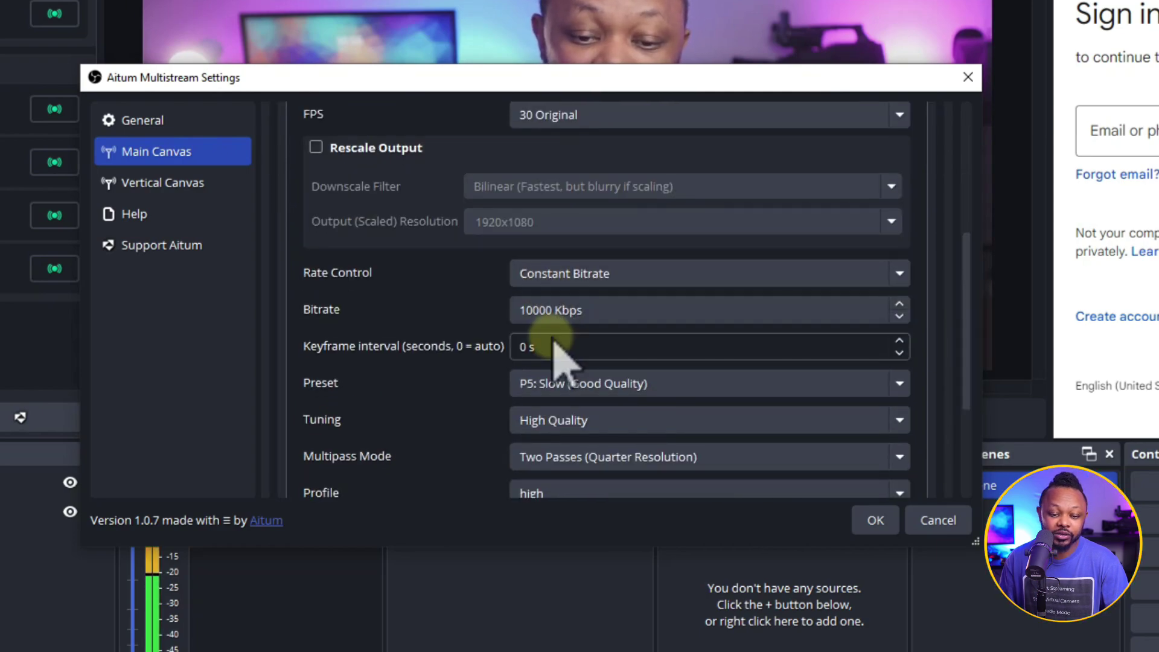
left_click(549, 310)
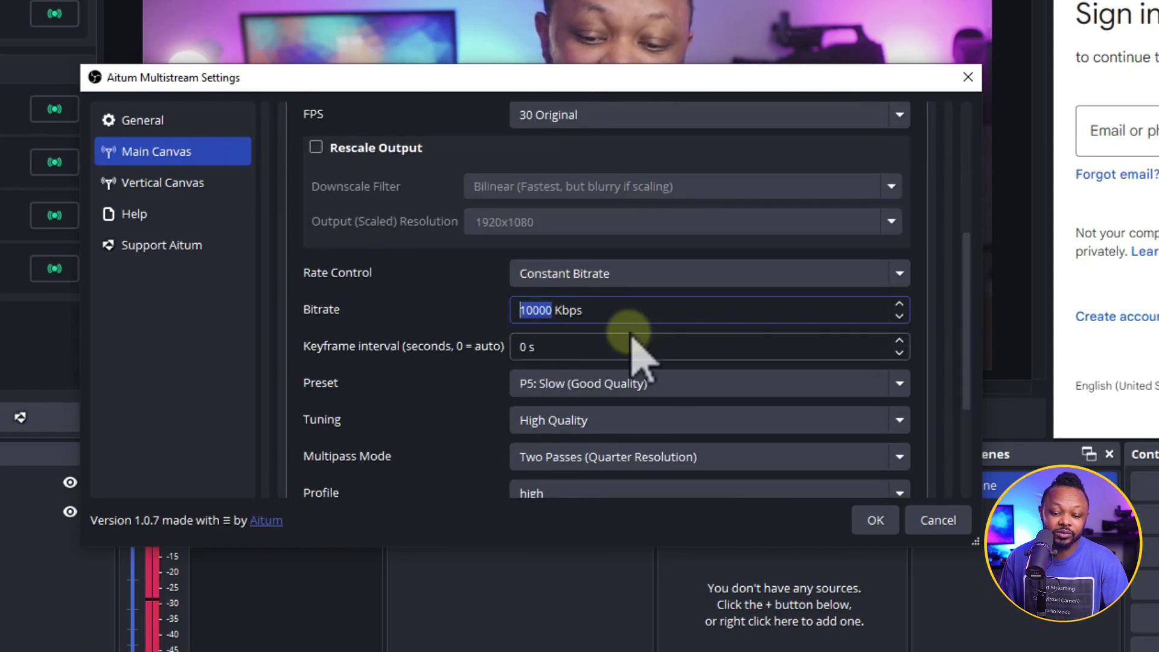
left_click_drag(966, 338, 973, 269)
- Set the Facebook output's video encoder back to Main Encoder and save the multistream settings
left_click(531, 236)
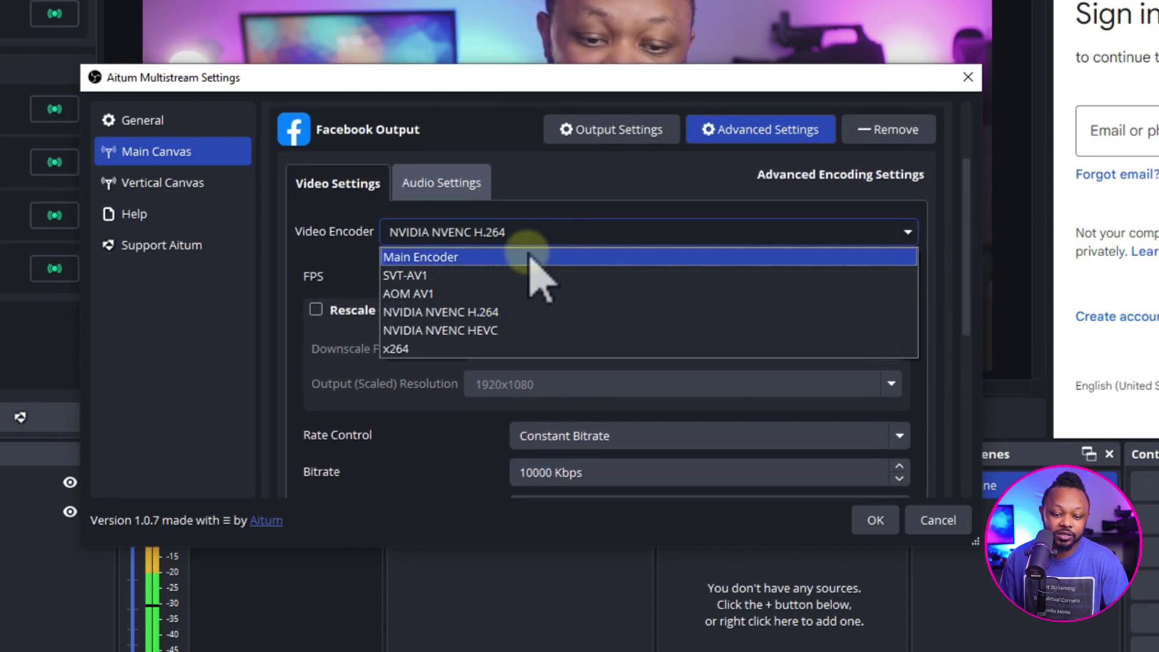
left_click(490, 258)
left_click(875, 519)
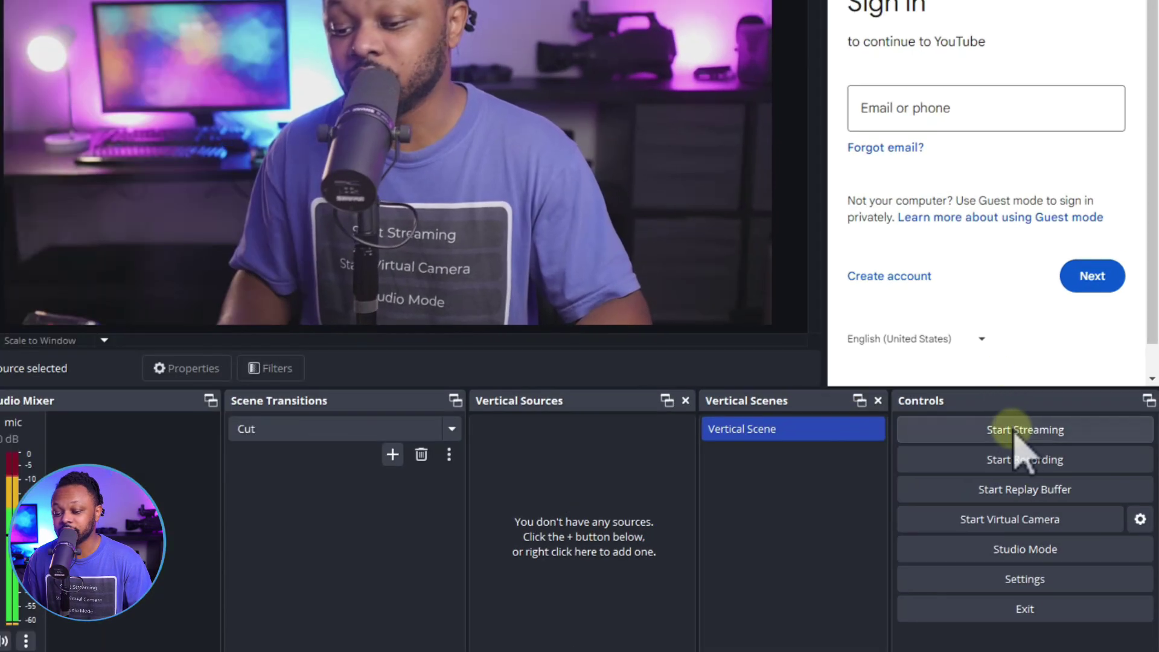
- Start the main stream, switch on the Facebook Output, then check Facebook in the browser
left_click(1056, 426)
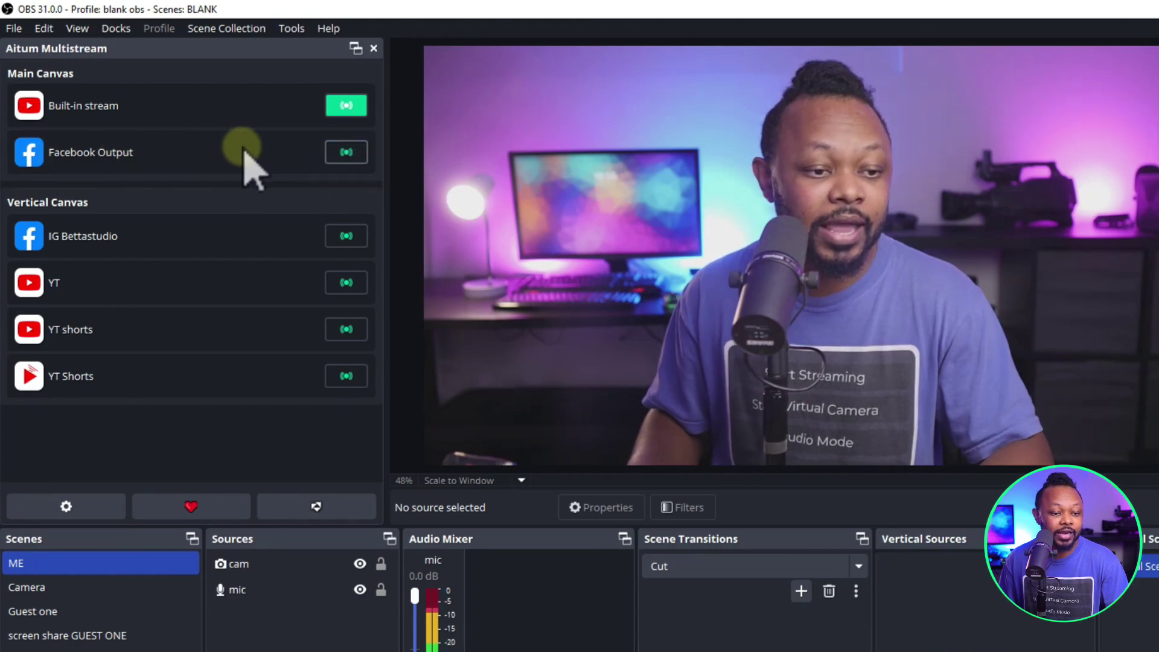
left_click(344, 154)
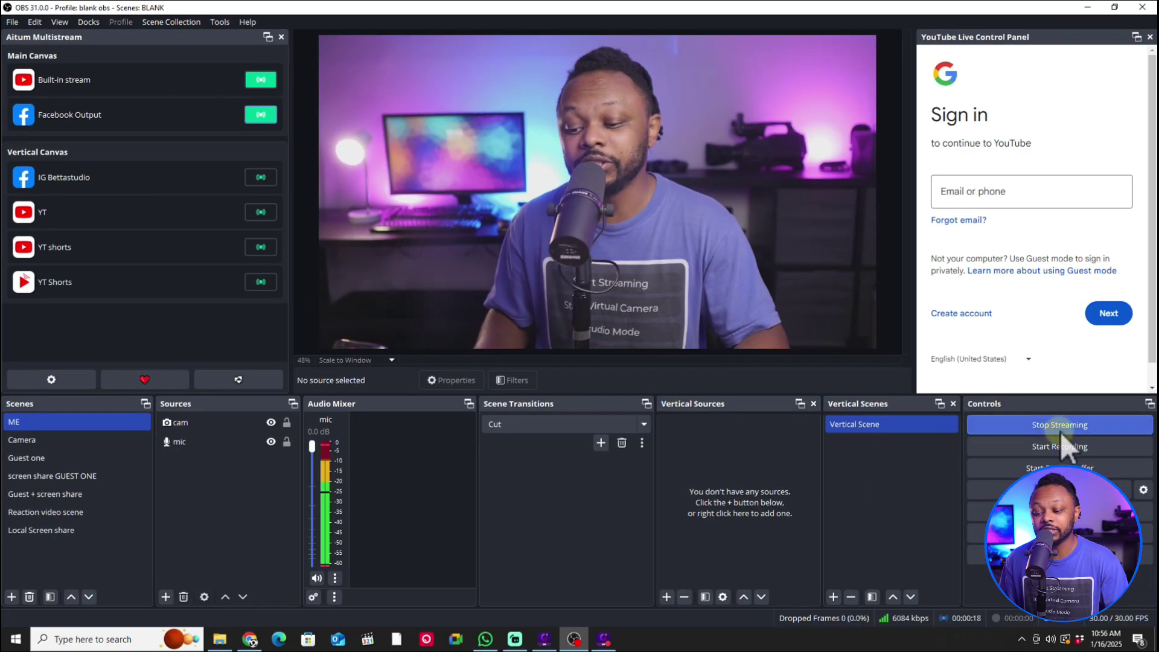
left_click(1047, 427)
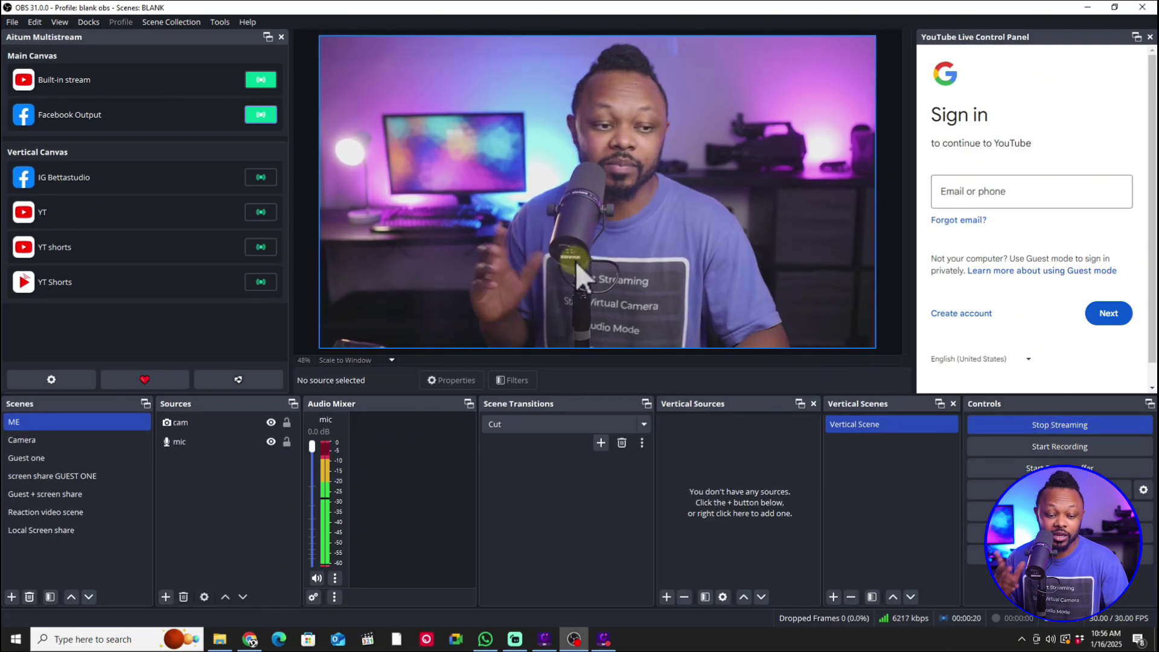
left_click(250, 639)
scroll(316, 385, "up", 1)
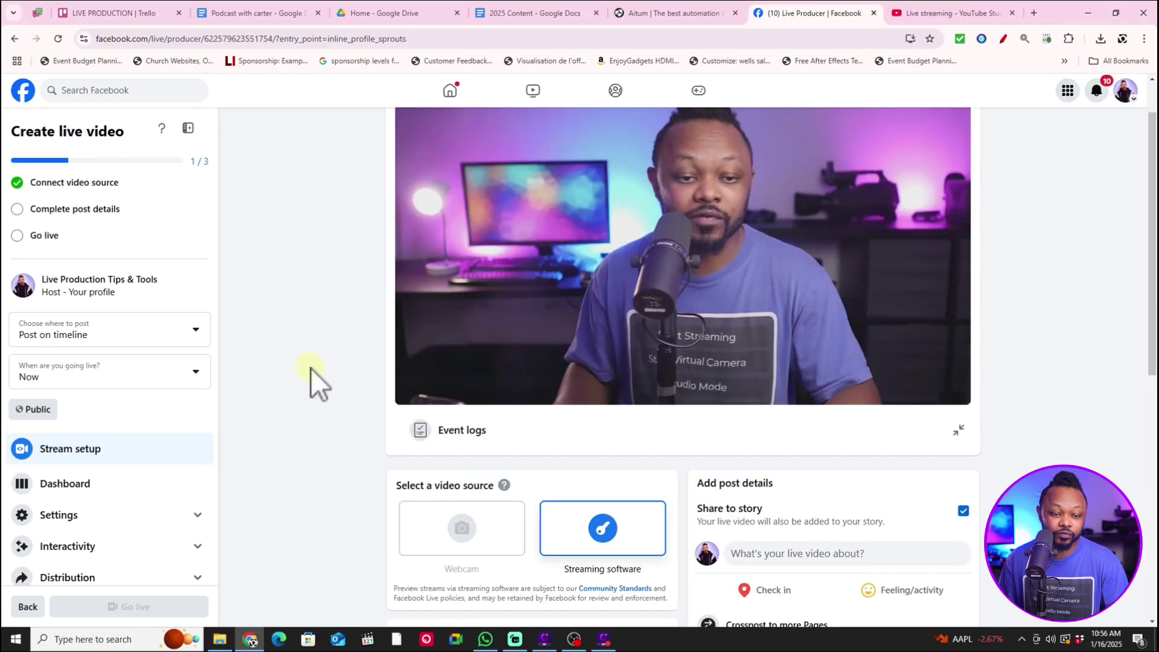
scroll(316, 385, "up", 1)
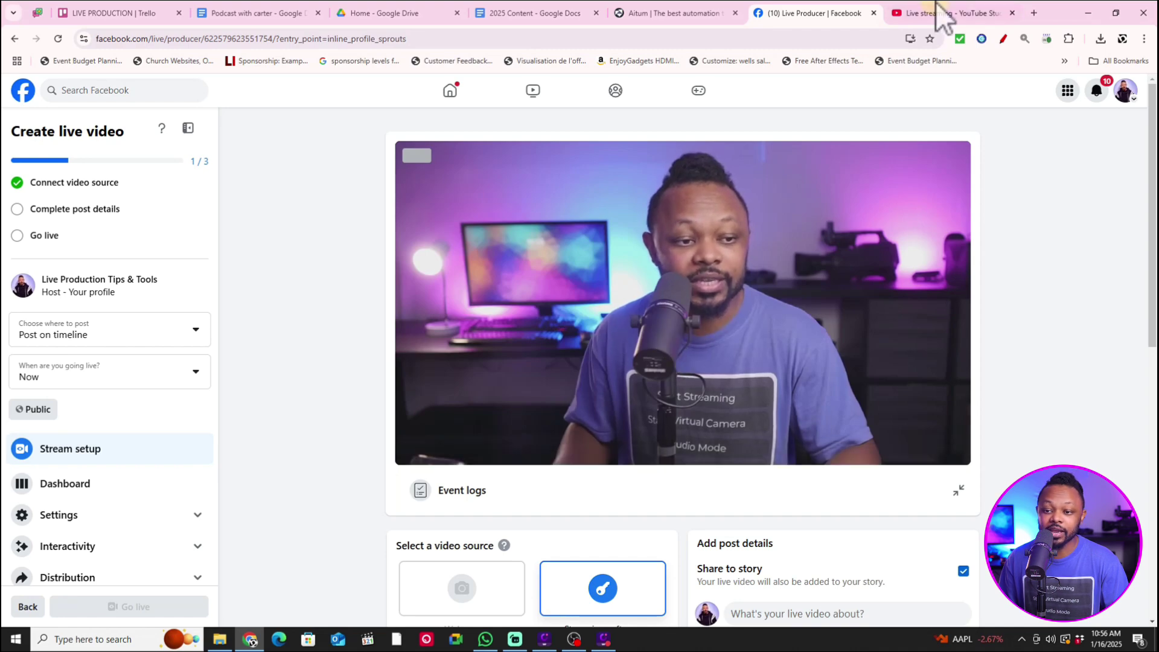
left_click(967, 7)
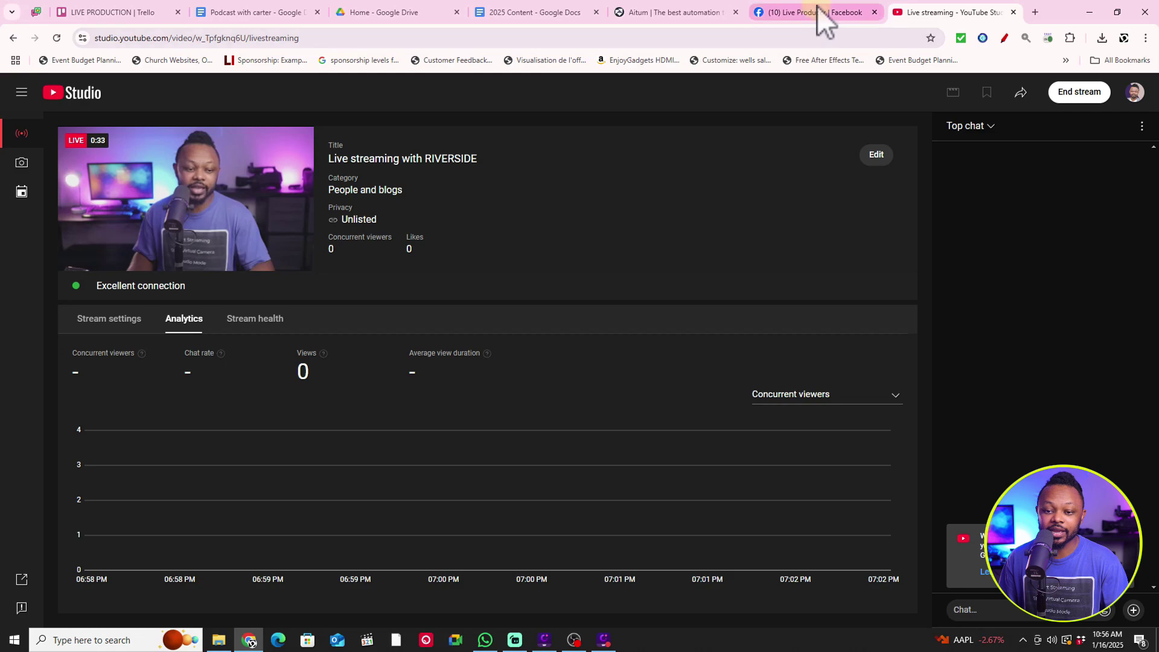
- Back in Facebook Live Producer, give the live video post the title 'Test' and save it
left_click(822, 13)
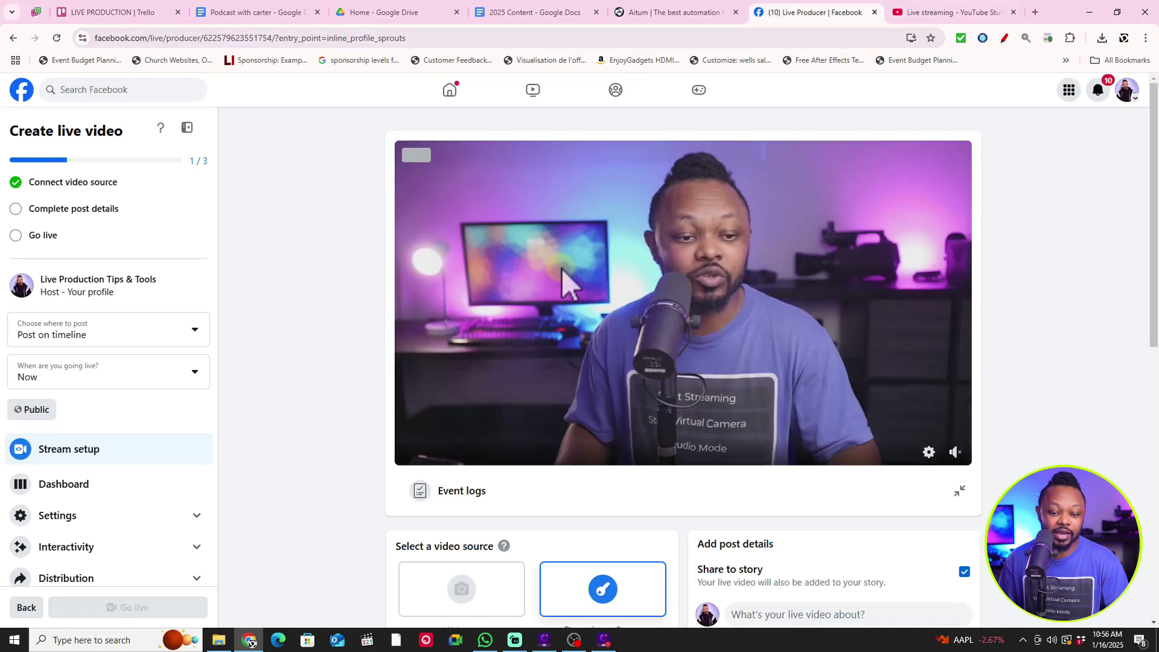
scroll(295, 466, "down", 7)
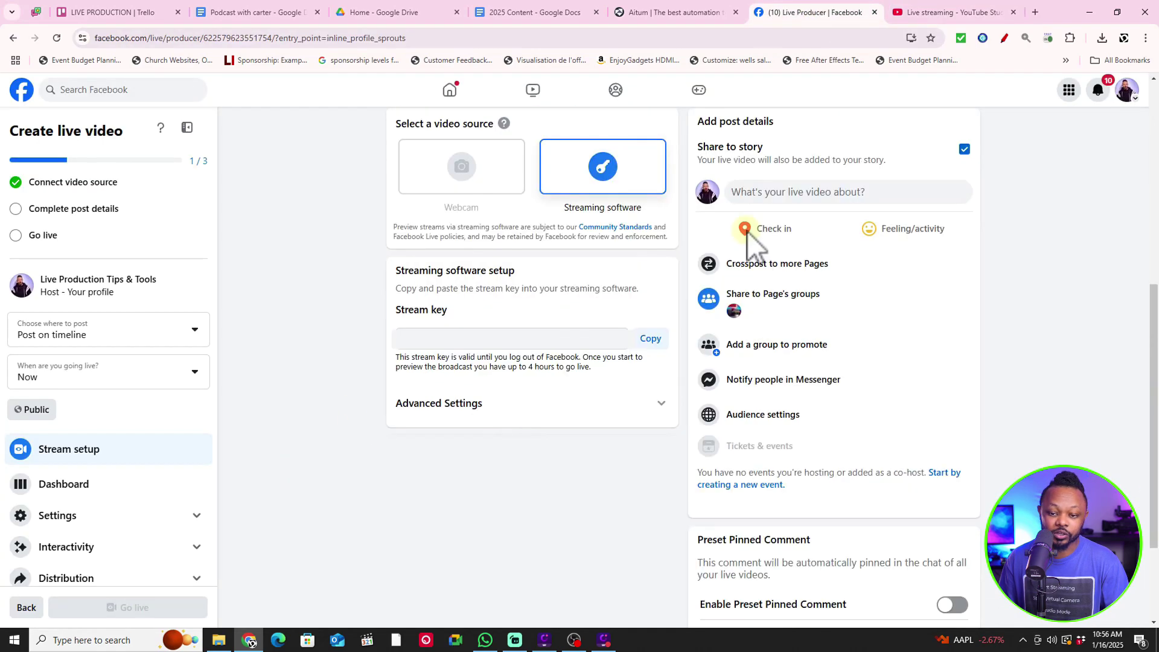
left_click(772, 192)
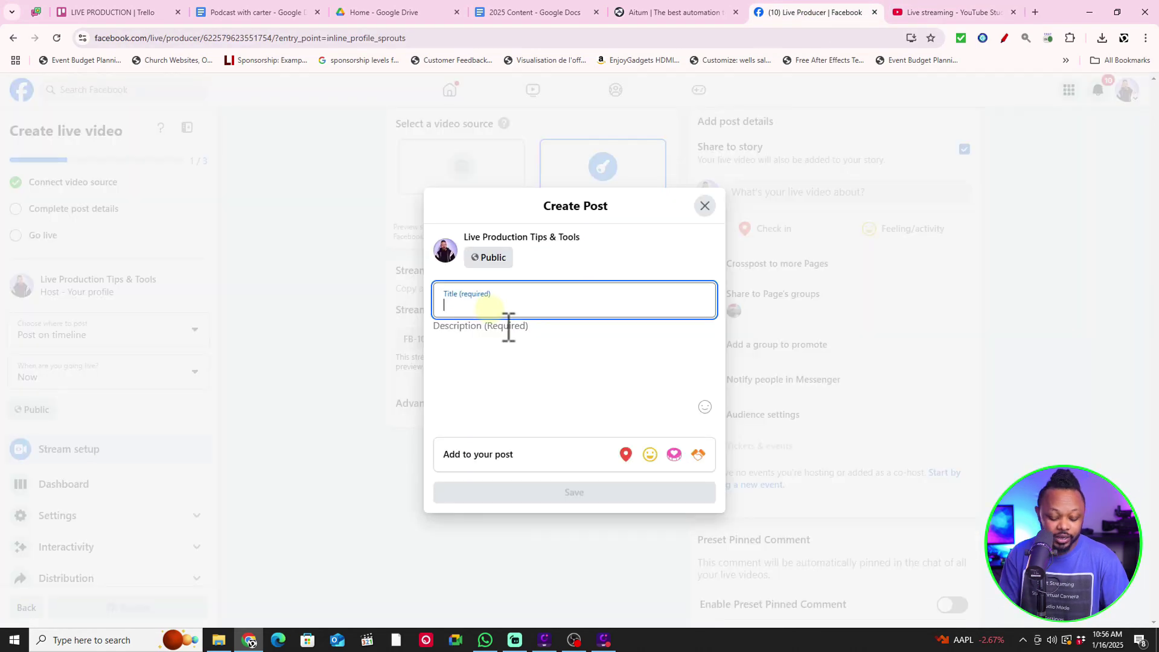
type("Test")
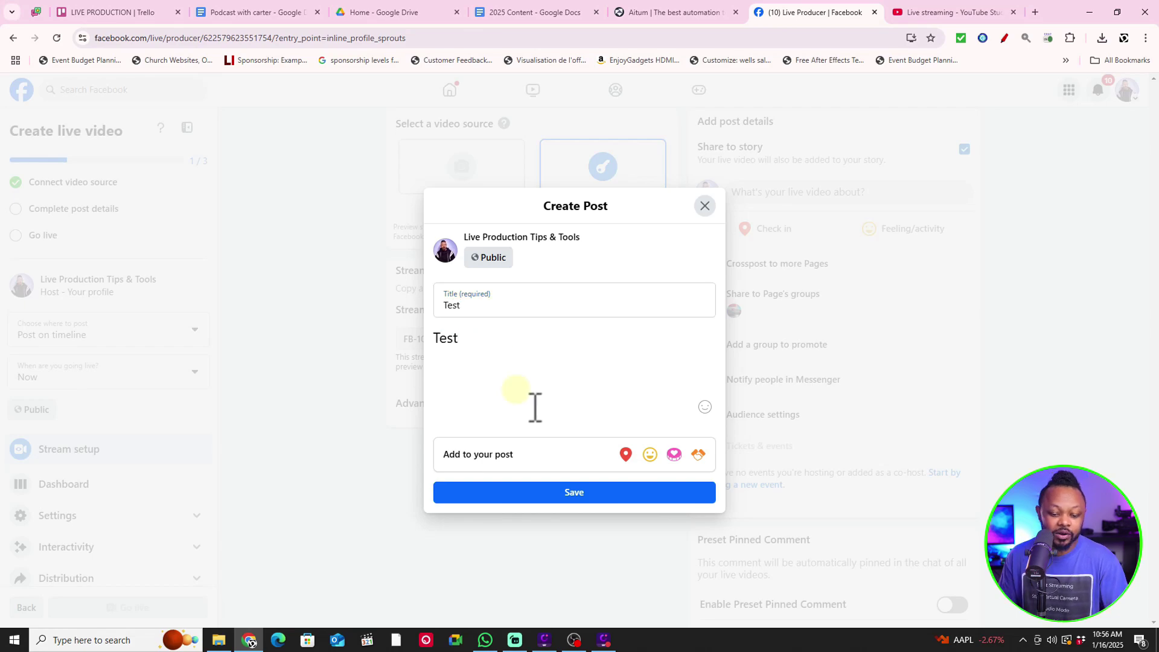
left_click(570, 493)
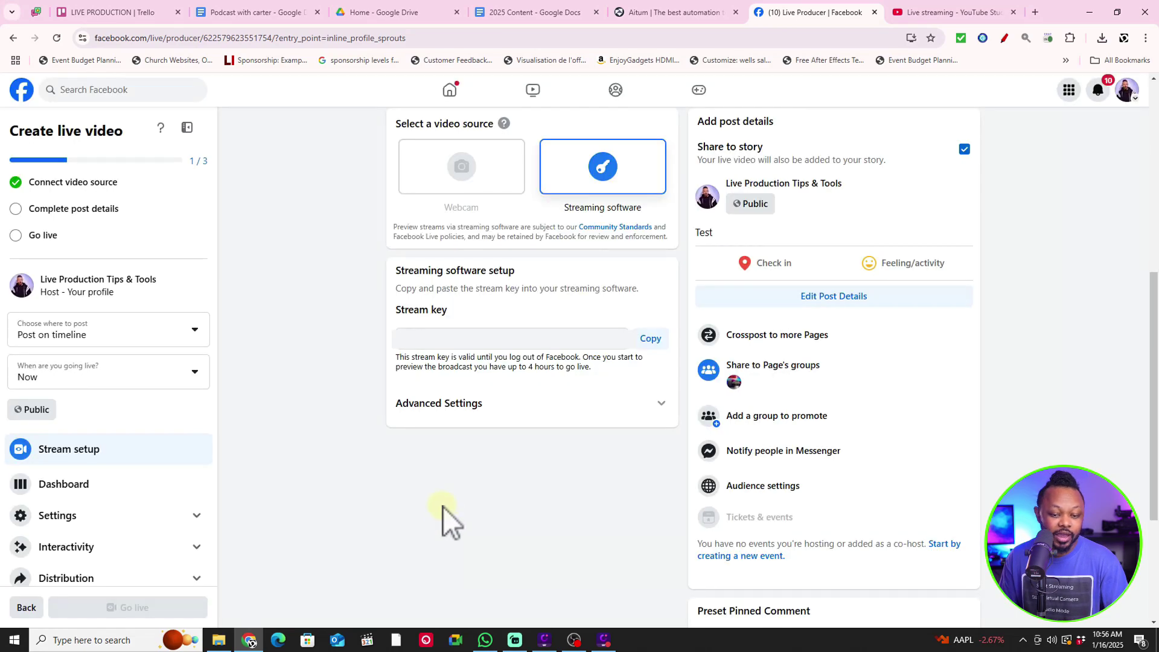